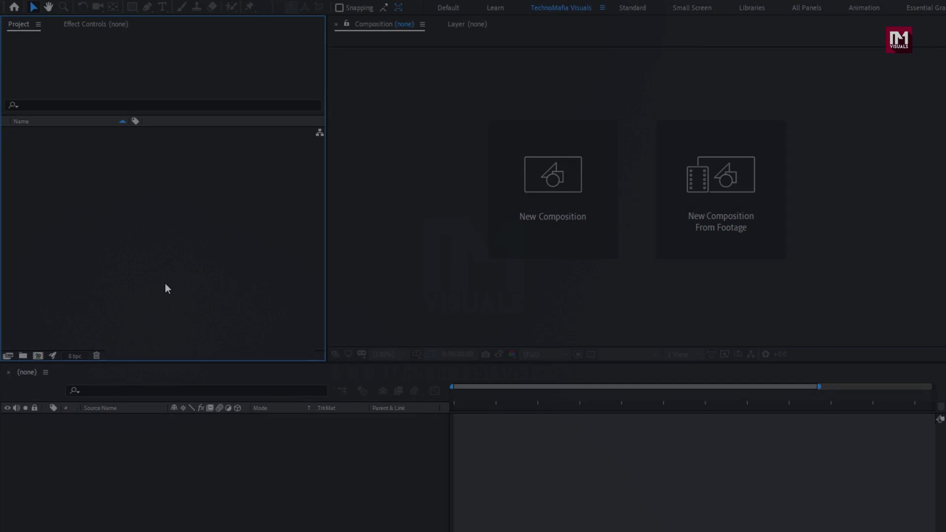
Step: Create a 1920×1080, 2-second composition named Text_Animation
{"action": "left_click", "coordinate": [510, 213]}
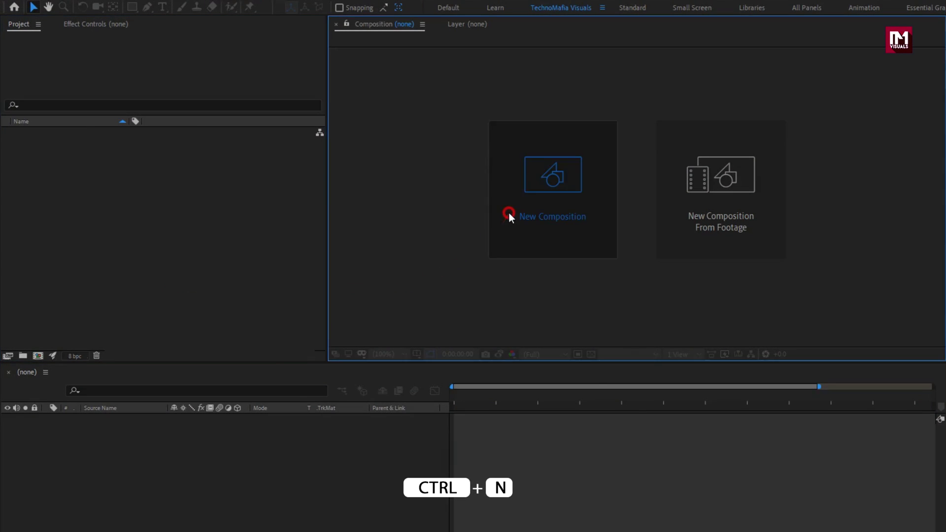
{"action": "type", "text": "T"}
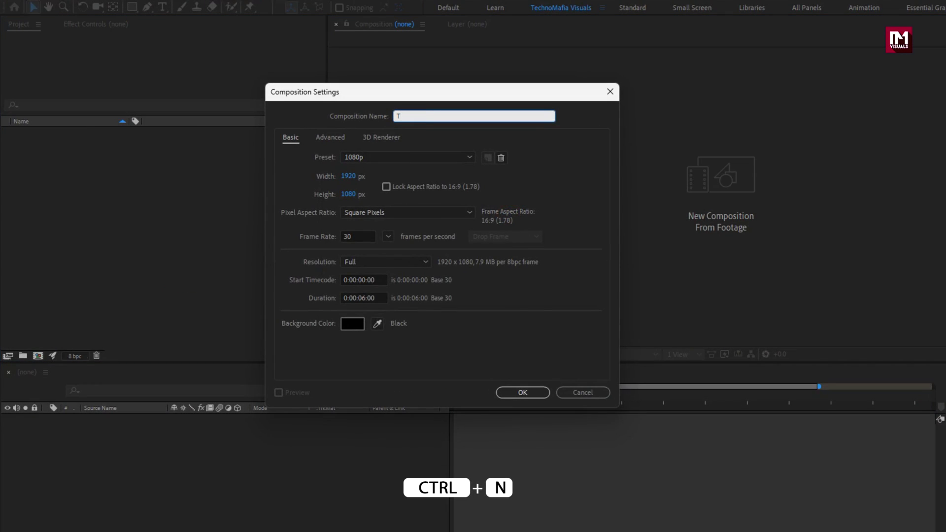
{"action": "type", "text": "ext_Animation"}
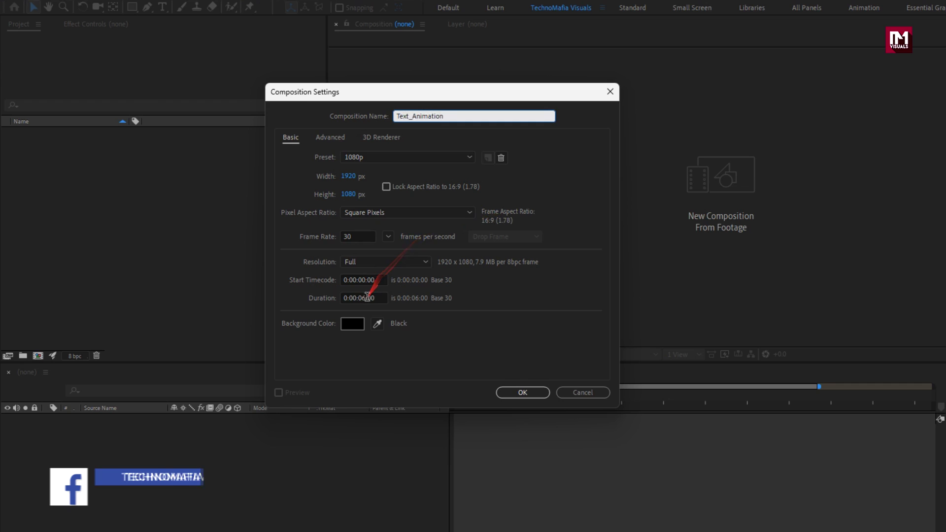
{"action": "left_click", "coordinate": [362, 298]}
{"action": "type", "text": "2"}
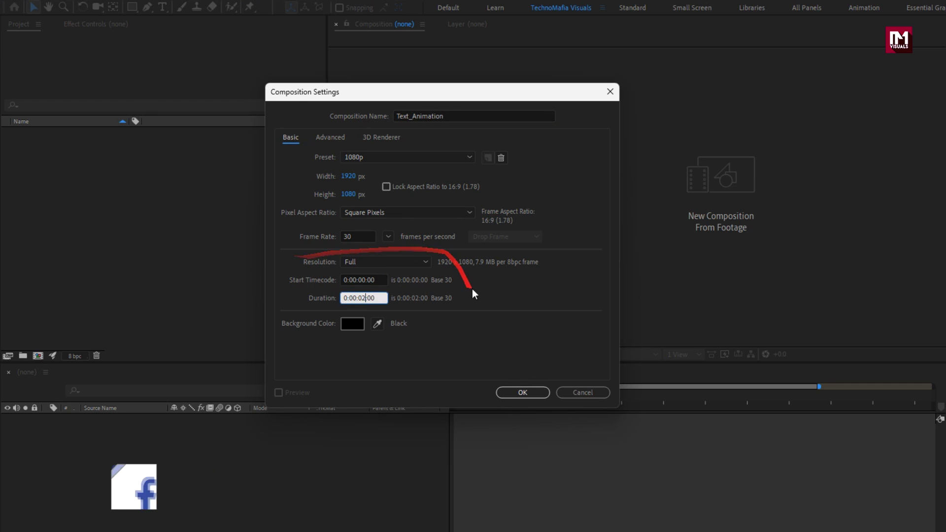
{"action": "left_click", "coordinate": [514, 394]}
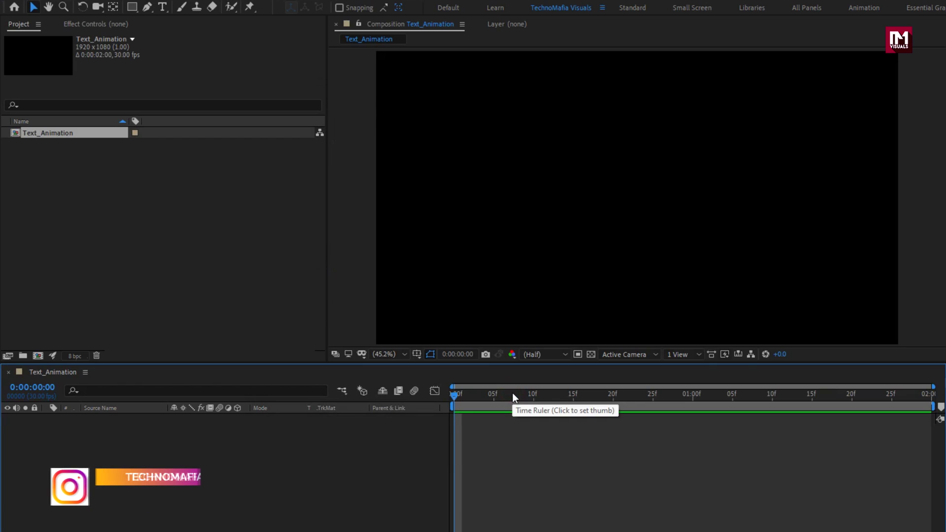
Step: Add a black solid layer named BG to the composition
{"action": "right_click", "coordinate": [217, 431]}
{"action": "mouse_move", "coordinate": [281, 437]}
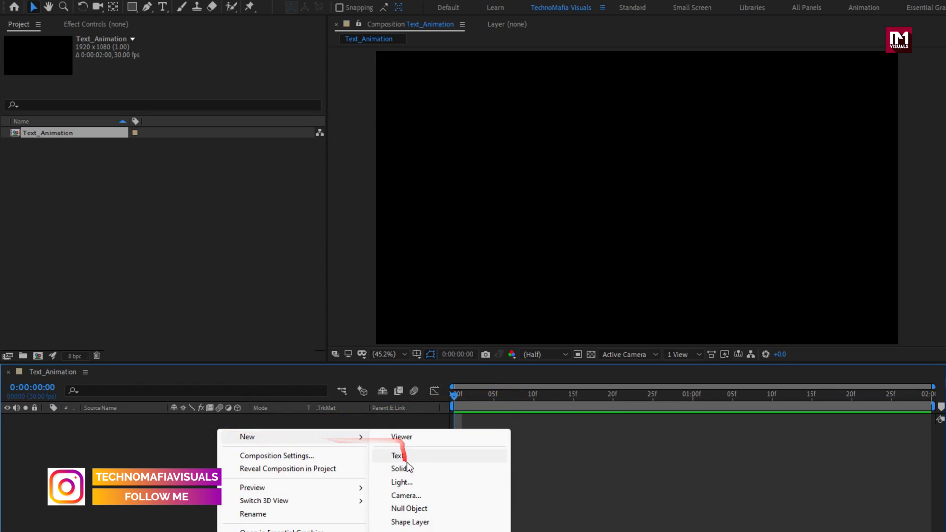
{"action": "left_click", "coordinate": [407, 466]}
{"action": "type", "text": "BG"}
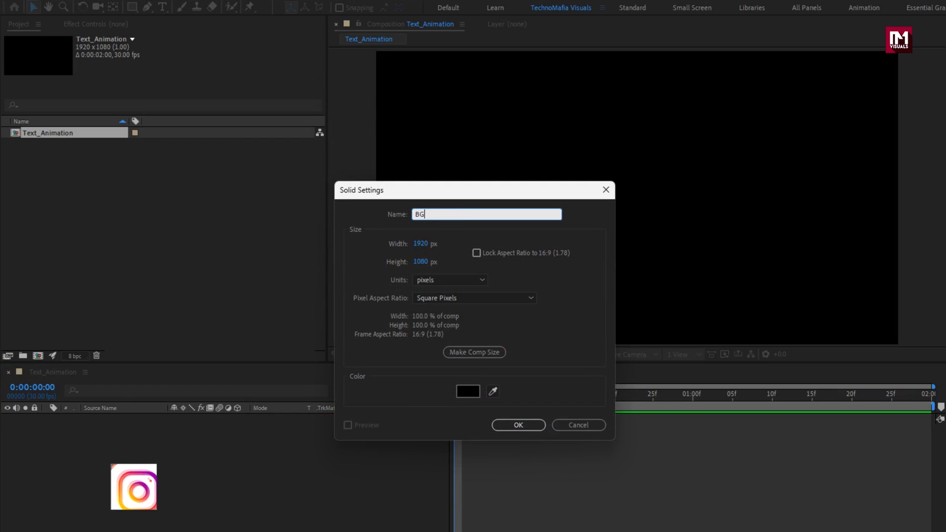
{"action": "left_click", "coordinate": [503, 425]}
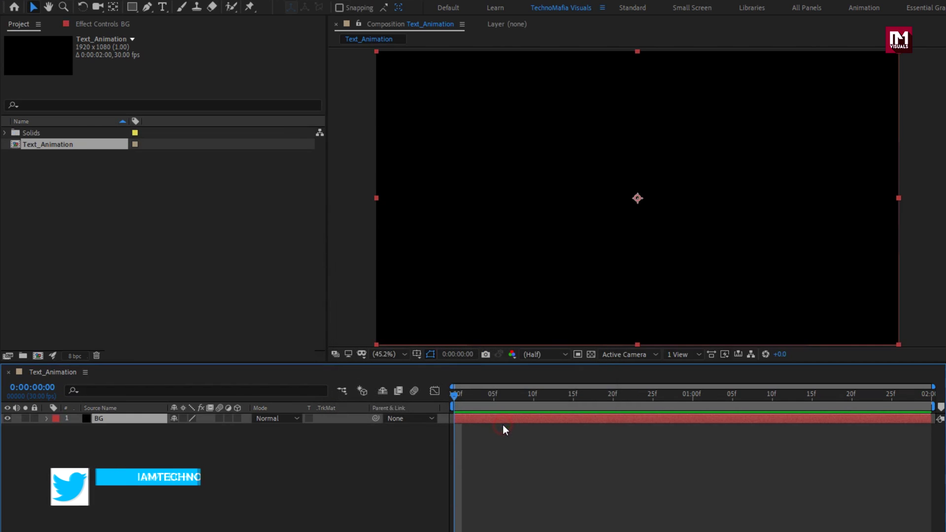
Step: Find Gradient Ramp in Effects & Presets and apply it to the BG solid
{"action": "left_click", "coordinate": [799, 39]}
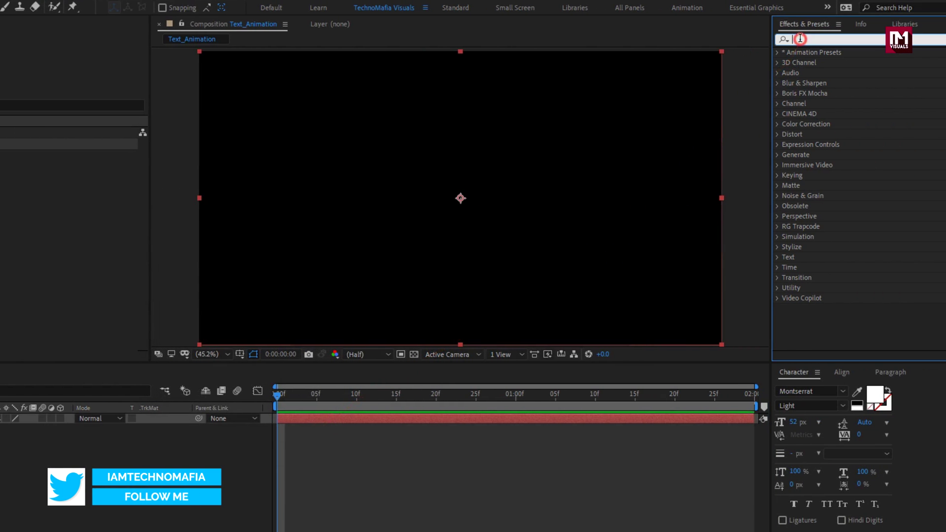
{"action": "type", "text": "ramp"}
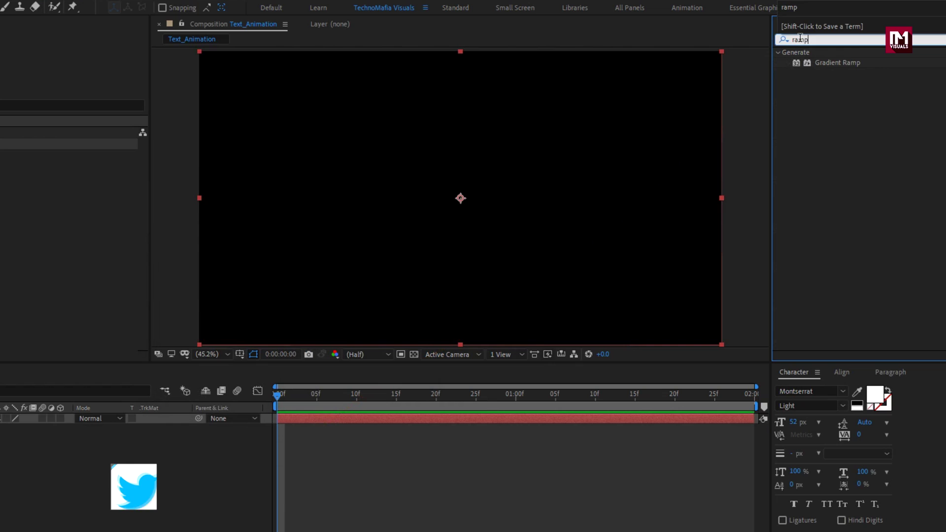
{"action": "left_click", "coordinate": [832, 64]}
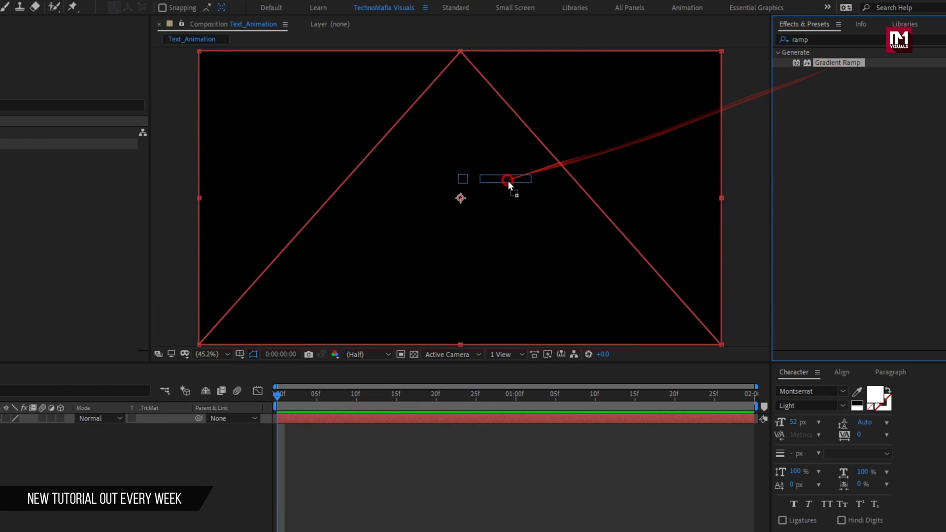
{"action": "left_click_drag", "start_coordinate": [846, 65], "coordinate": [496, 190]}
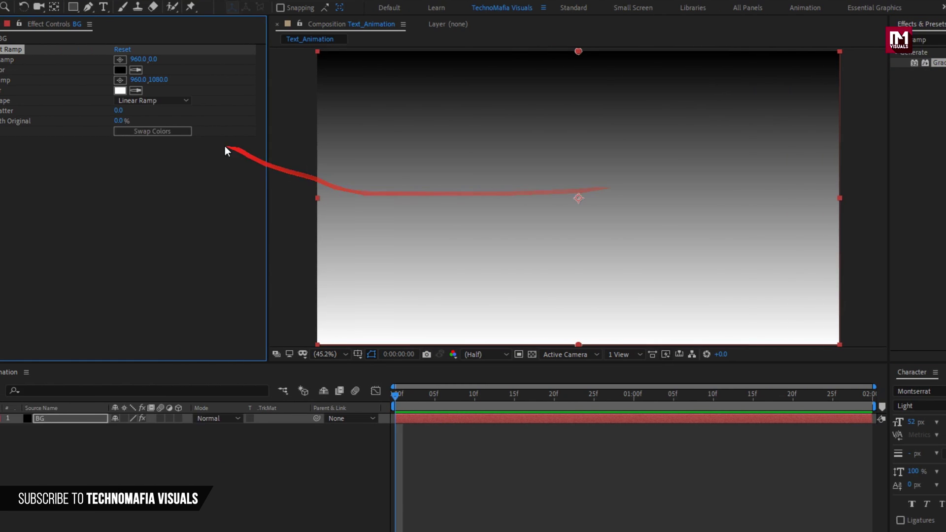
Step: Set the gradient's start colour to cyan 2FEAFB
{"action": "left_click", "coordinate": [179, 70]}
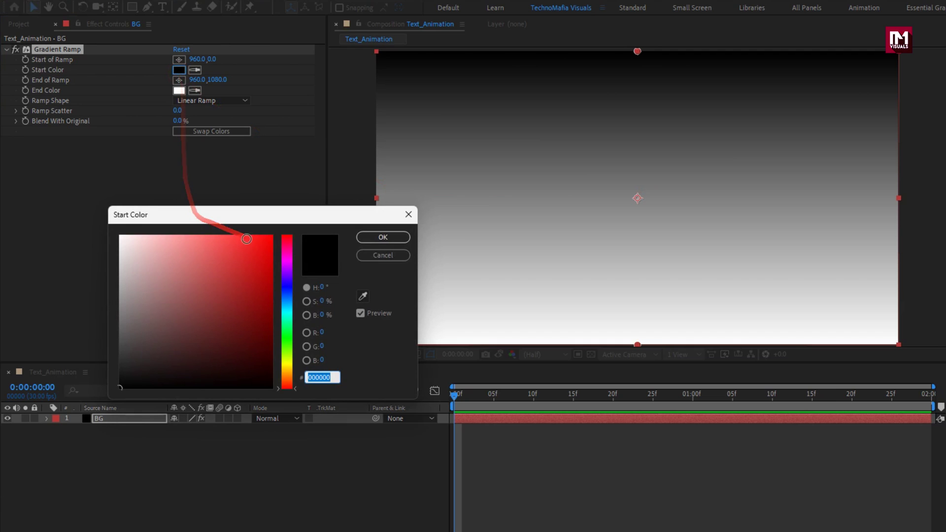
{"action": "left_click_drag", "start_coordinate": [286, 321], "coordinate": [287, 360]}
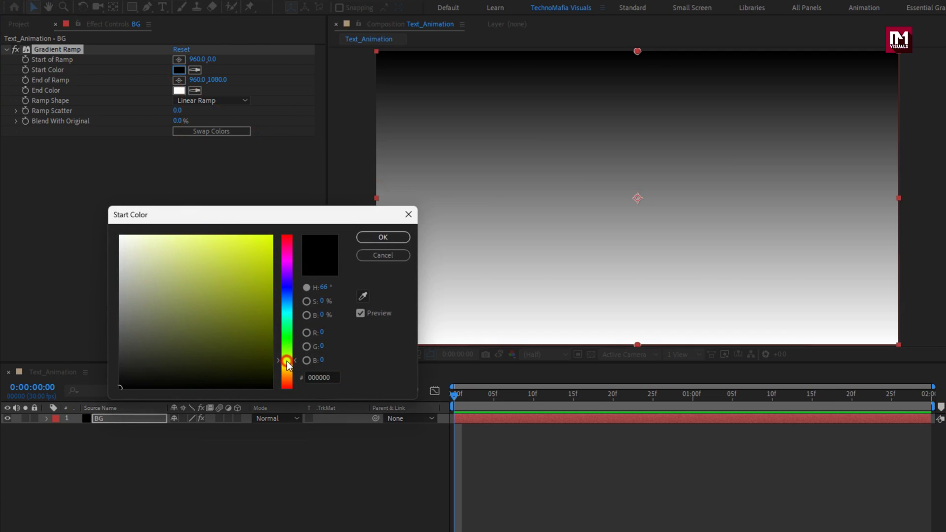
{"action": "left_click_drag", "start_coordinate": [235, 244], "coordinate": [243, 237]}
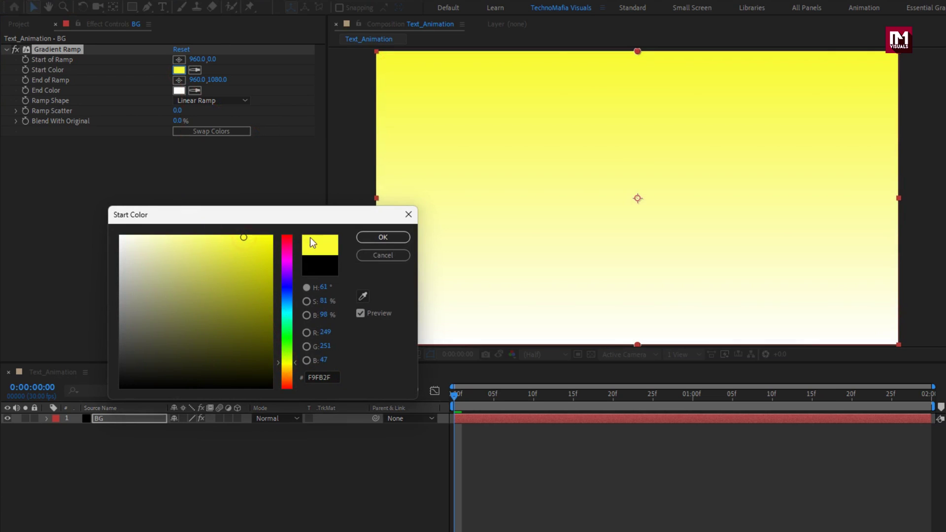
{"action": "left_click_drag", "start_coordinate": [287, 298], "coordinate": [288, 314]}
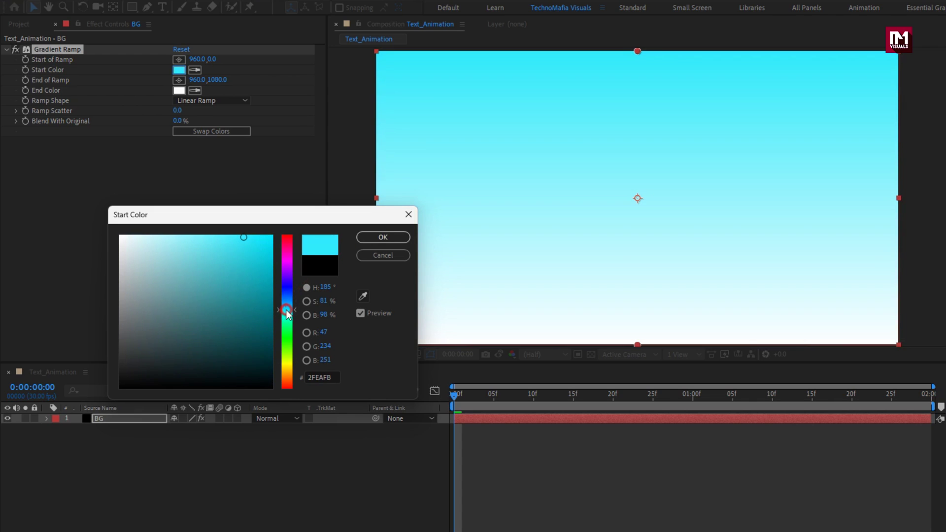
Step: Confirm the cyan start colour and set the gradient's end colour to bright blue
{"action": "left_click", "coordinate": [383, 237]}
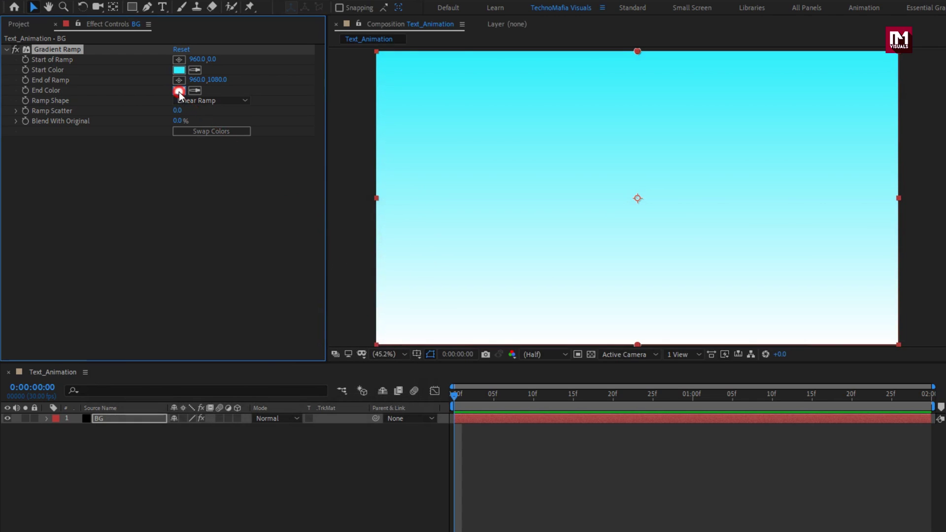
{"action": "left_click", "coordinate": [179, 90]}
{"action": "mouse_move", "coordinate": [286, 296]}
{"action": "left_mouse_down"}
{"action": "mouse_move", "coordinate": [287, 312]}
{"action": "mouse_move", "coordinate": [287, 298]}
{"action": "left_mouse_up"}
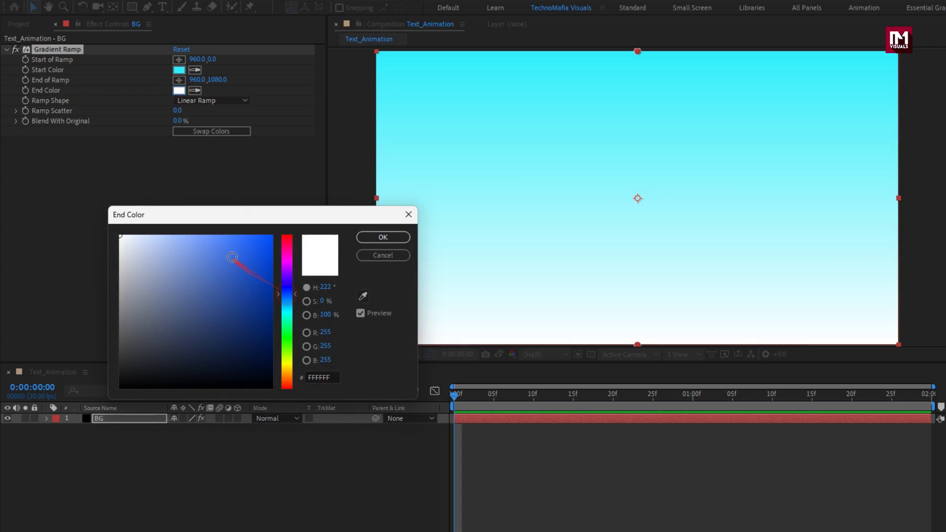
{"action": "left_click_drag", "start_coordinate": [232, 257], "coordinate": [220, 231]}
{"action": "left_click", "coordinate": [395, 236]}
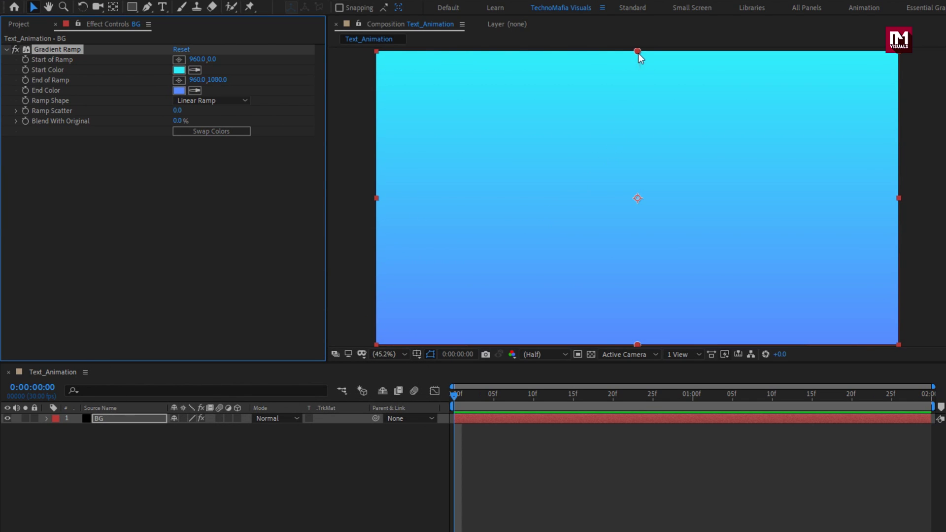
Step: Place the ramp start top-right and end bottom-left for a diagonal gradient, then deselect BG
{"action": "mouse_move", "coordinate": [637, 51]}
{"action": "left_mouse_down"}
{"action": "mouse_move", "coordinate": [764, 66]}
{"action": "mouse_move", "coordinate": [893, 58]}
{"action": "left_mouse_up"}
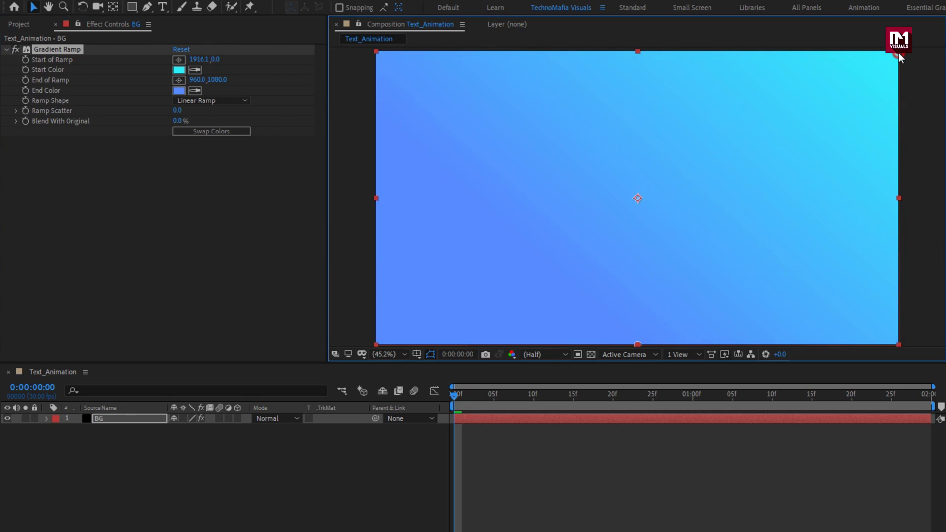
{"action": "left_click_drag", "start_coordinate": [637, 343], "coordinate": [382, 342]}
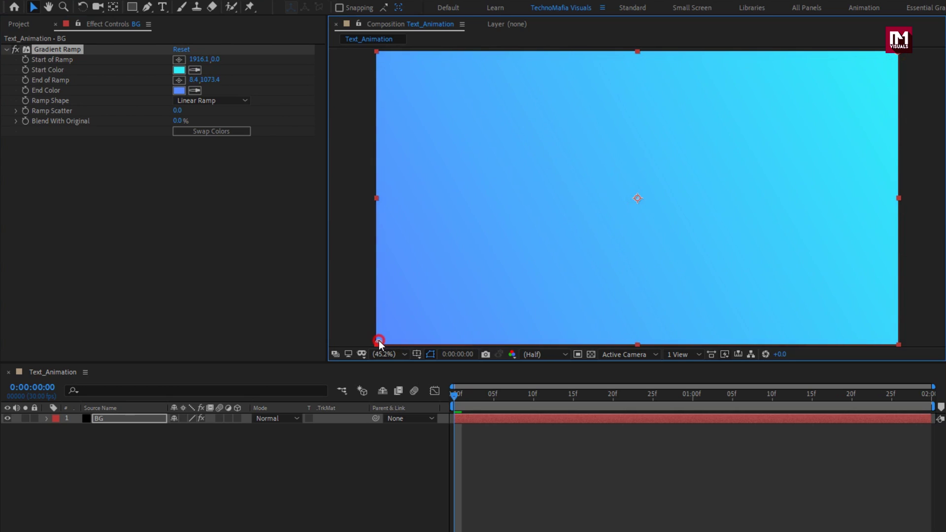
{"action": "left_click", "coordinate": [179, 59]}
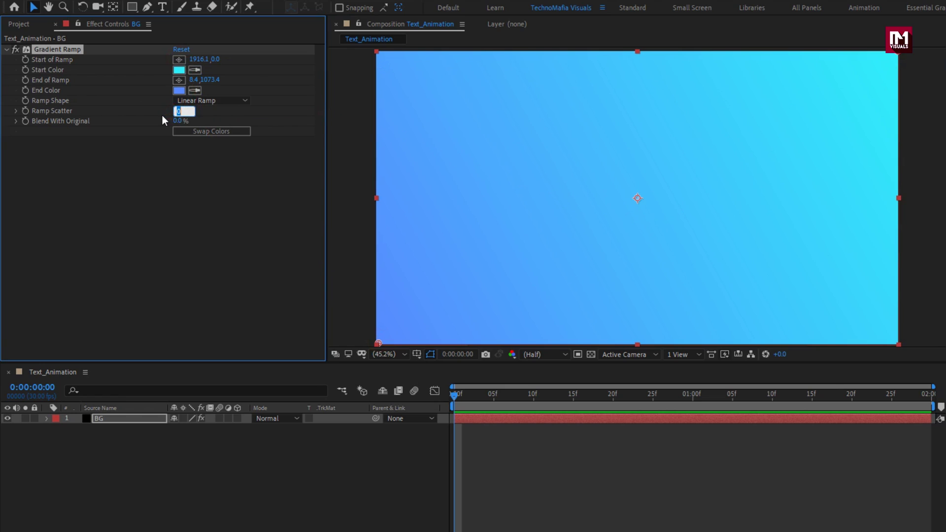
{"action": "type", "text": "500"}
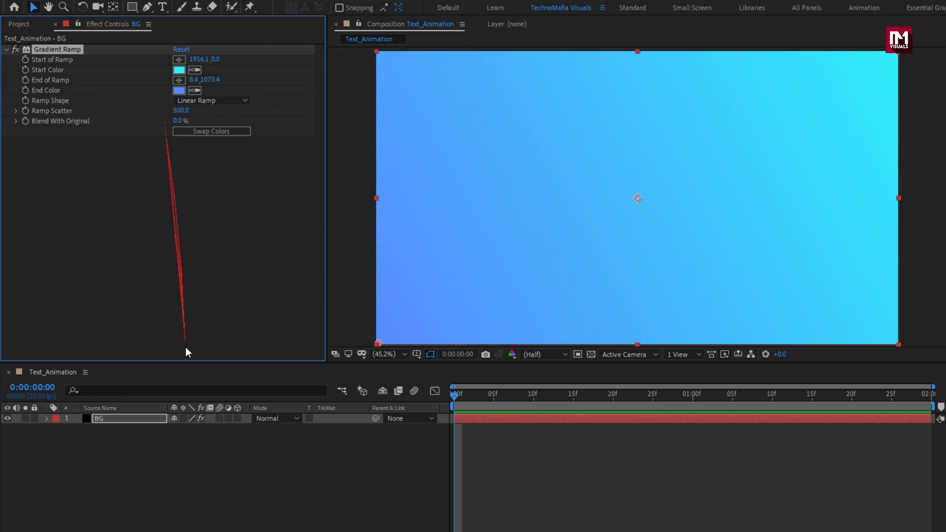
{"action": "left_click", "coordinate": [192, 447]}
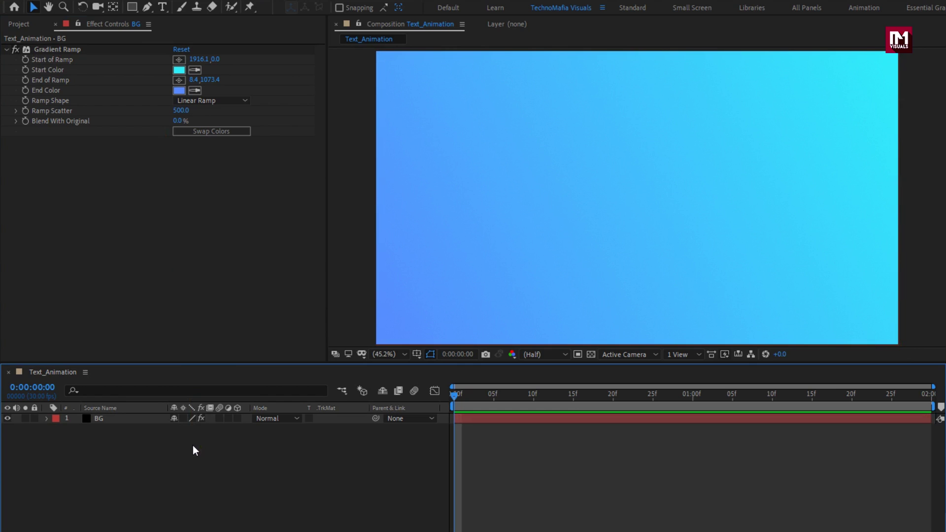
Step: Type white 'GRAPHICS' text and style it Montserrat Black at 163 px
{"action": "left_click", "coordinate": [163, 6]}
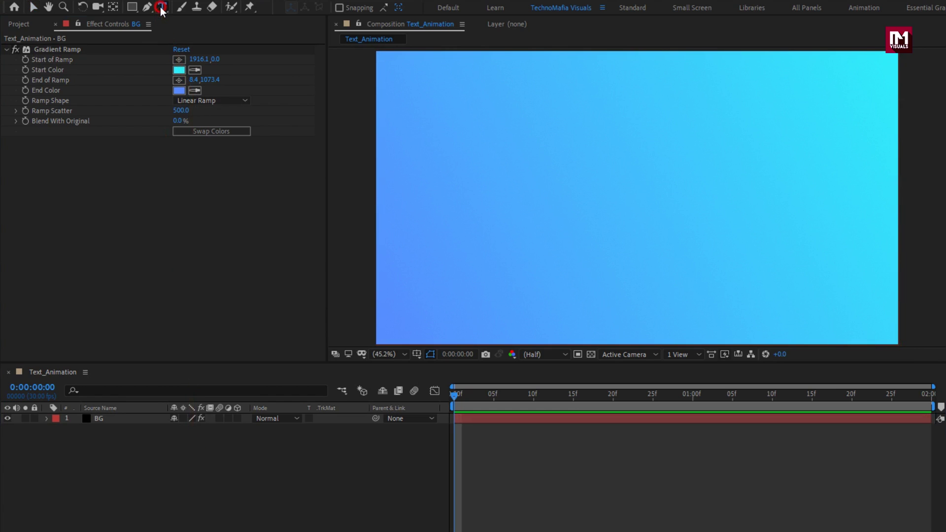
{"action": "left_click", "coordinate": [561, 196]}
{"action": "type", "text": "GRAPHICS"}
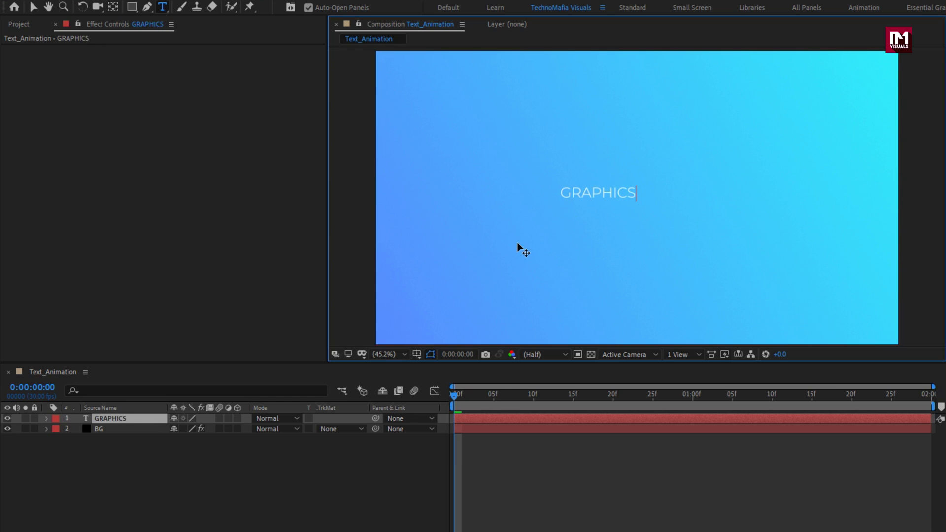
{"action": "key", "text": "KP_Enter"}
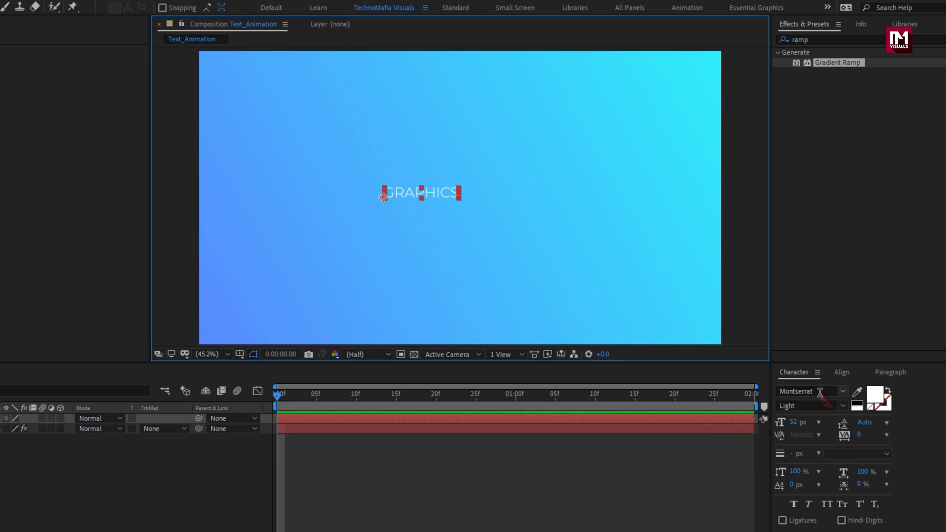
{"action": "left_click", "coordinate": [843, 406]}
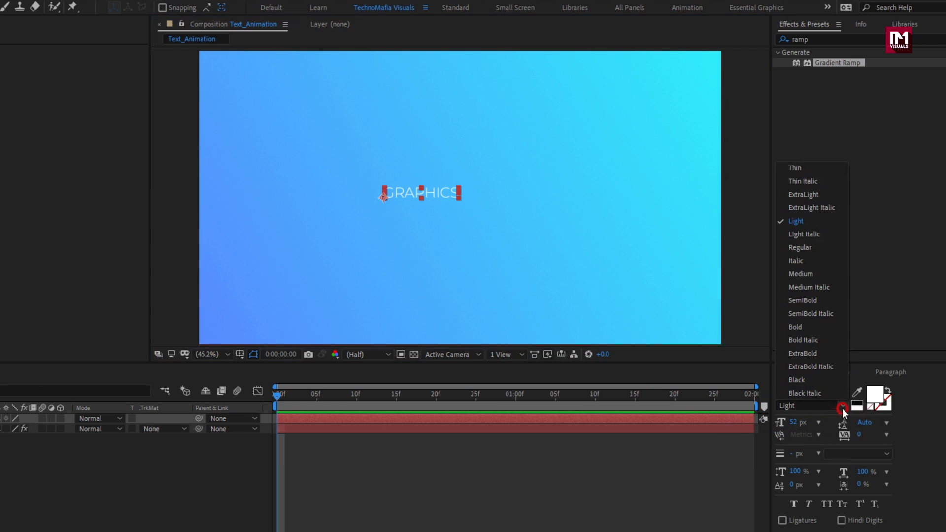
{"action": "left_click", "coordinate": [811, 379]}
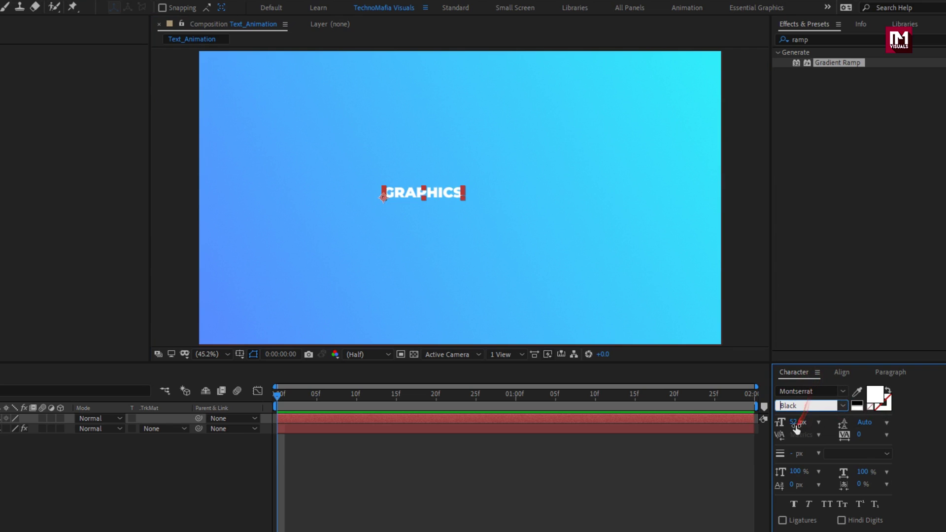
{"action": "left_click_drag", "start_coordinate": [794, 422], "coordinate": [864, 422]}
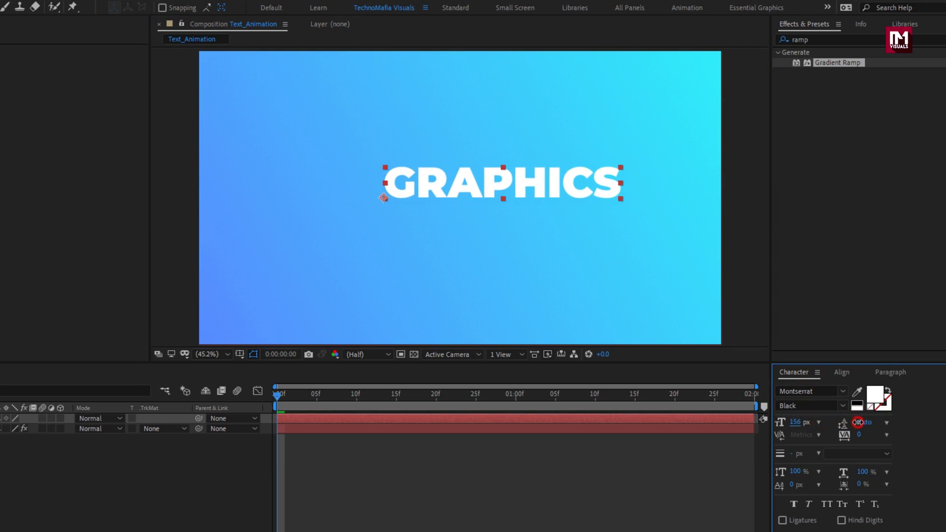
Step: Centre the GRAPHICS layer horizontally and vertically in the composition
{"action": "left_click", "coordinate": [842, 373]}
{"action": "left_click", "coordinate": [802, 401]}
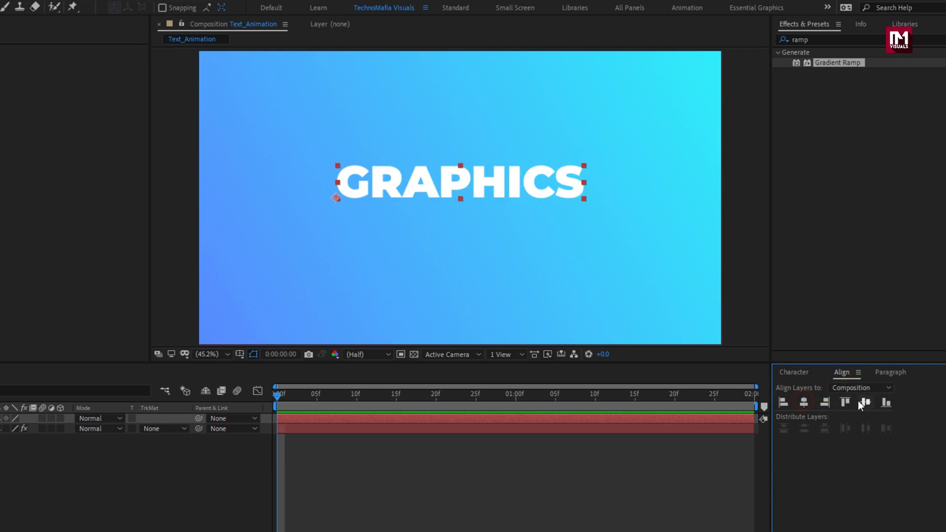
{"action": "left_click", "coordinate": [862, 401]}
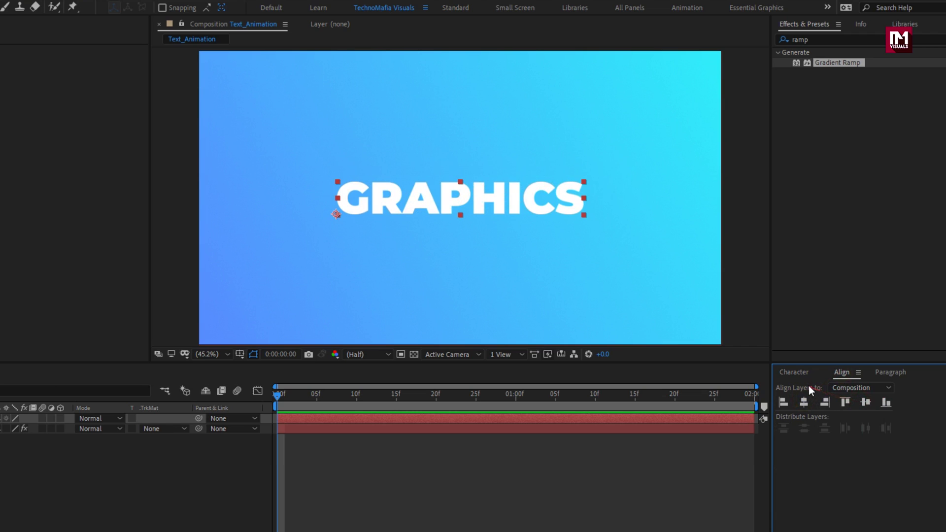
{"action": "left_click", "coordinate": [795, 373]}
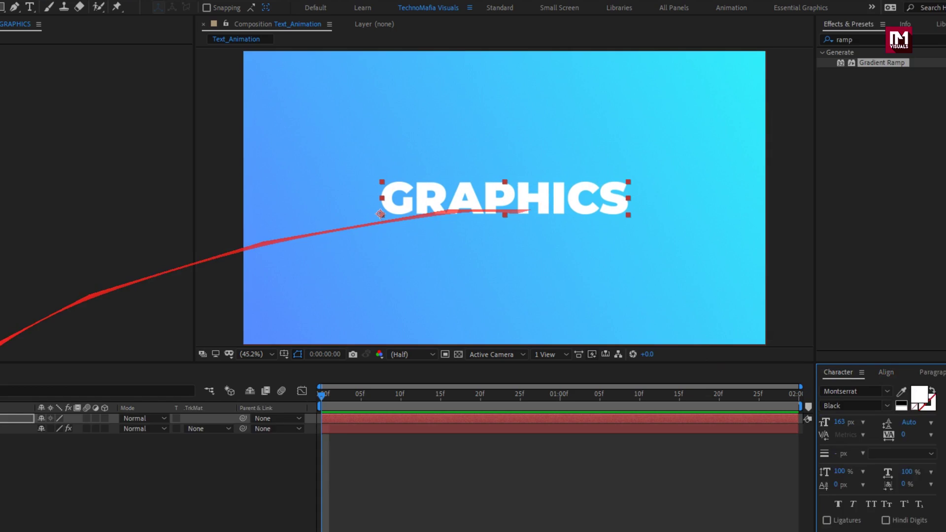
Step: Add a Tracking animator to the GRAPHICS text layer
{"action": "left_click", "coordinate": [113, 419]}
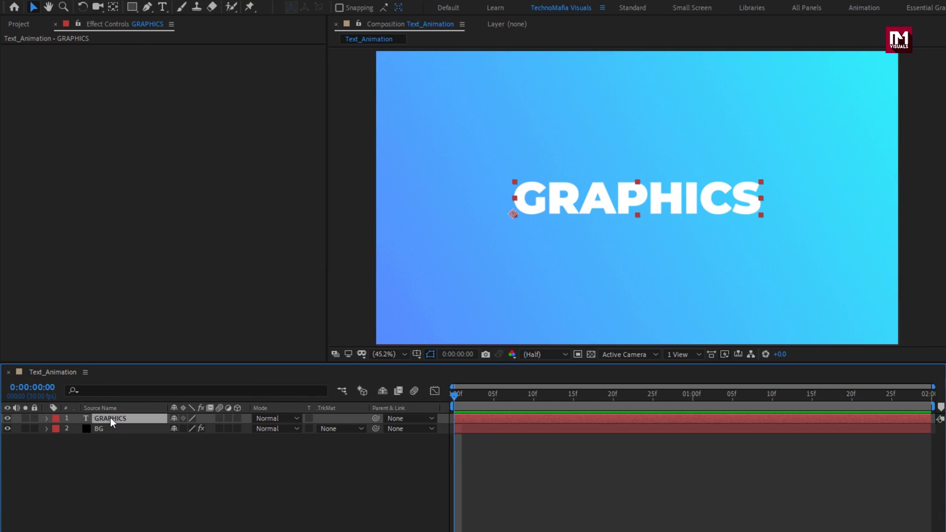
{"action": "left_click", "coordinate": [46, 419]}
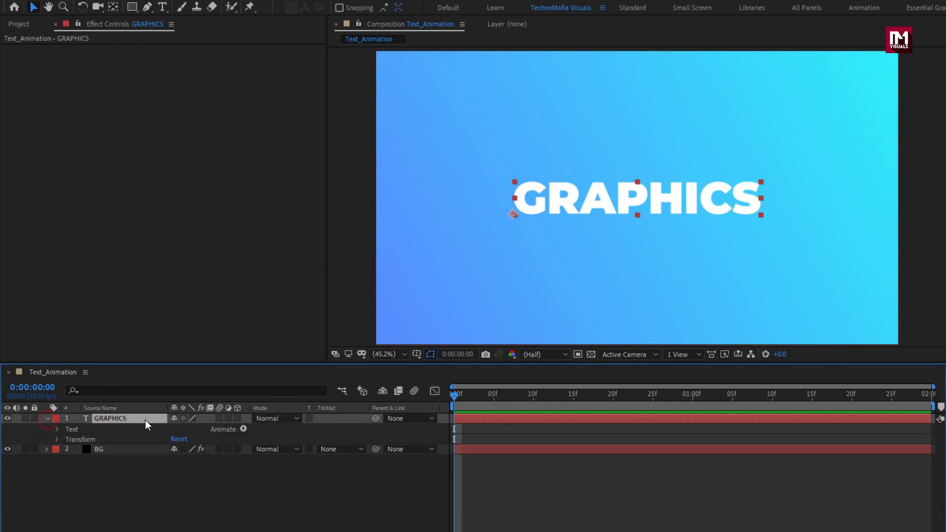
{"action": "left_click", "coordinate": [242, 429]}
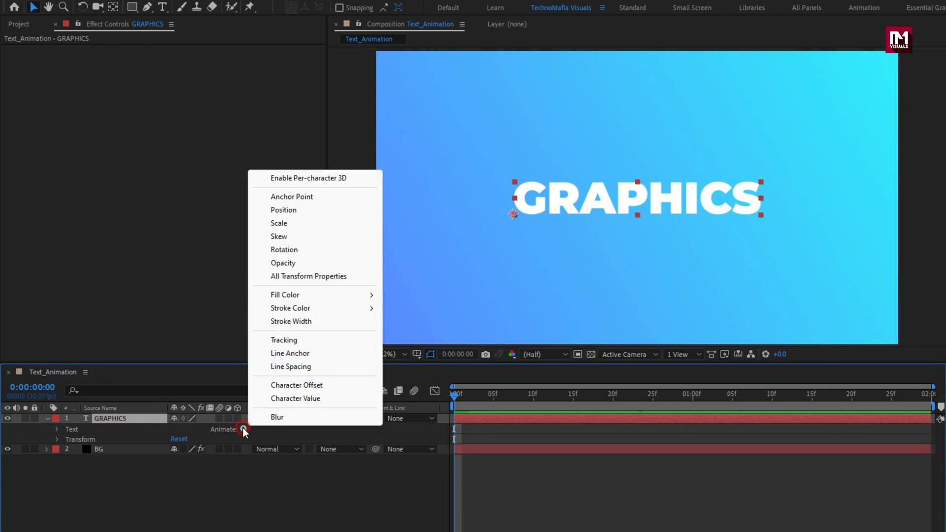
{"action": "left_click", "coordinate": [283, 341]}
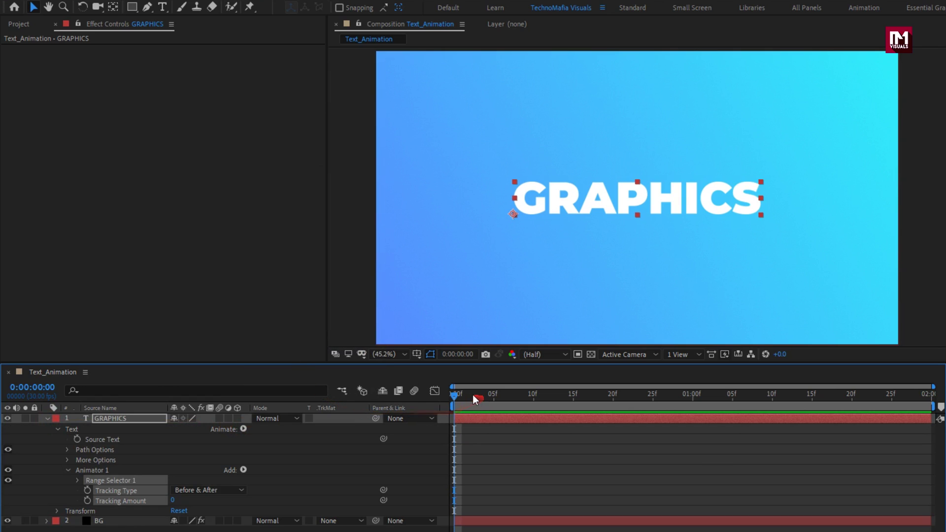
Step: Keyframe Tracking Amount slightly negative at the end and 73 on the first frame
{"action": "left_click_drag", "start_coordinate": [634, 400], "coordinate": [929, 407]}
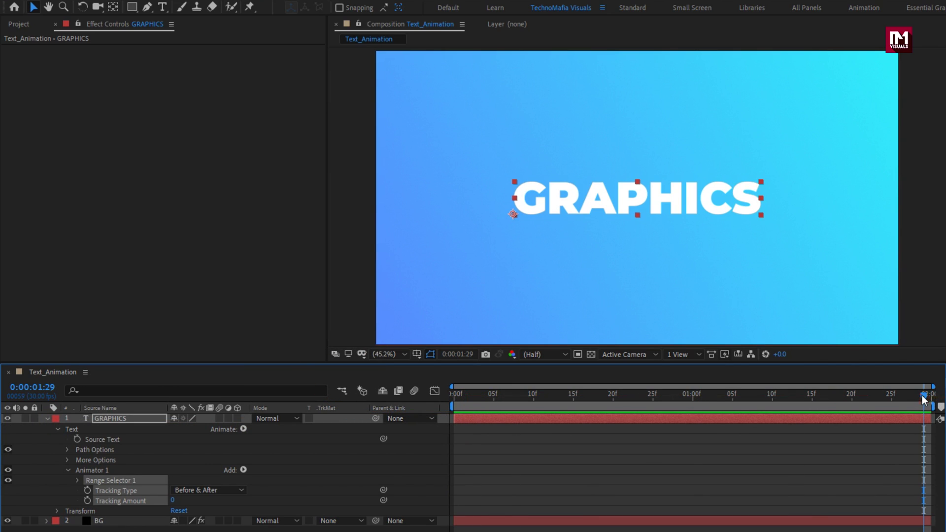
{"action": "left_click", "coordinate": [65, 500]}
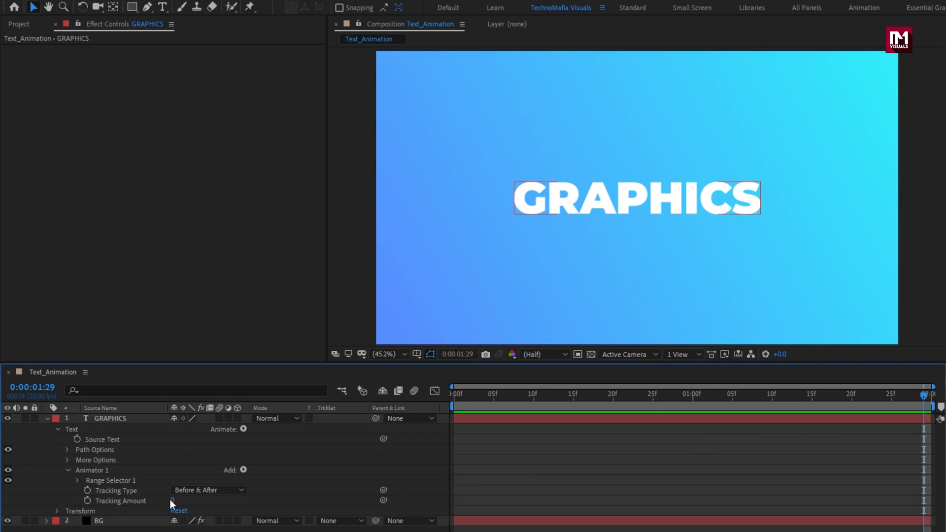
{"action": "left_click", "coordinate": [170, 500]}
{"action": "key", "text": "Down"}
{"action": "key", "text": "Down"}
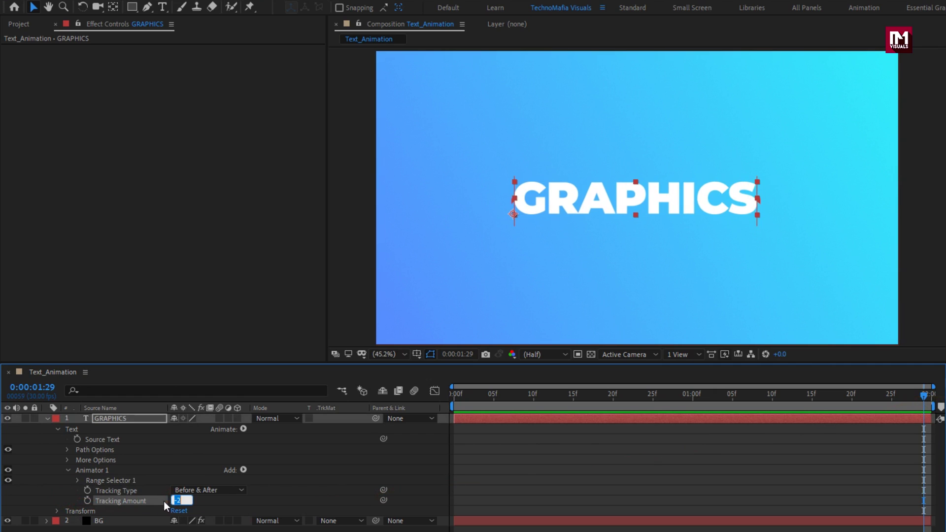
{"action": "key", "text": "Down"}
{"action": "key", "text": "Down"}
{"action": "key", "text": "Down"}
{"action": "key", "text": "Down"}
{"action": "key", "text": "Down"}
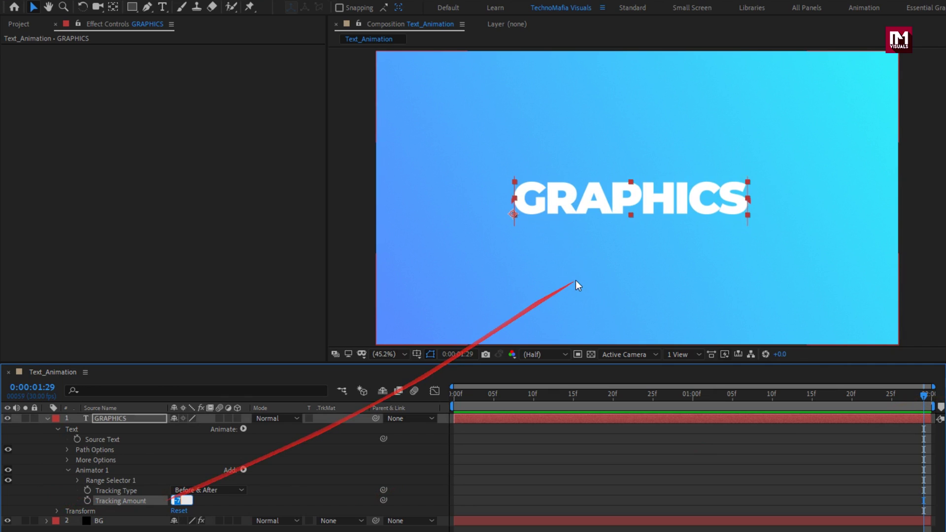
{"action": "left_click", "coordinate": [459, 404]}
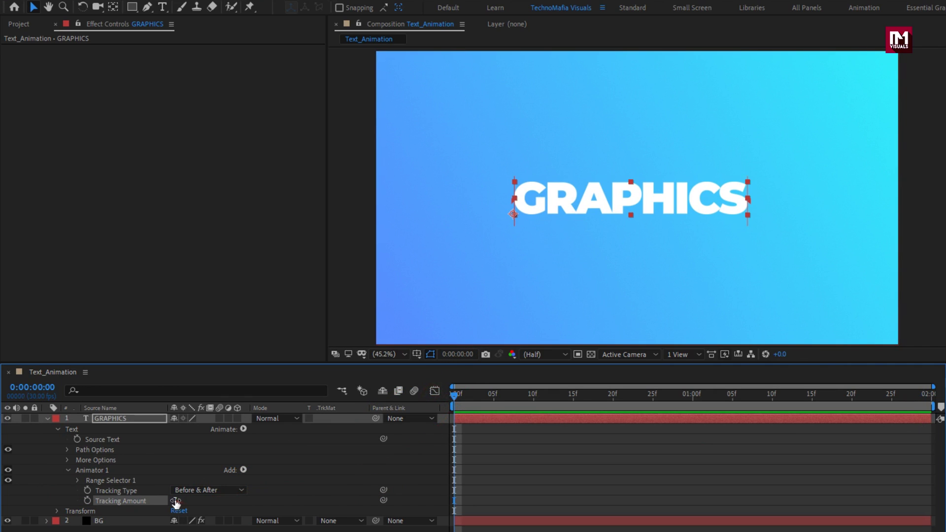
{"action": "left_click_drag", "start_coordinate": [175, 502], "coordinate": [217, 499]}
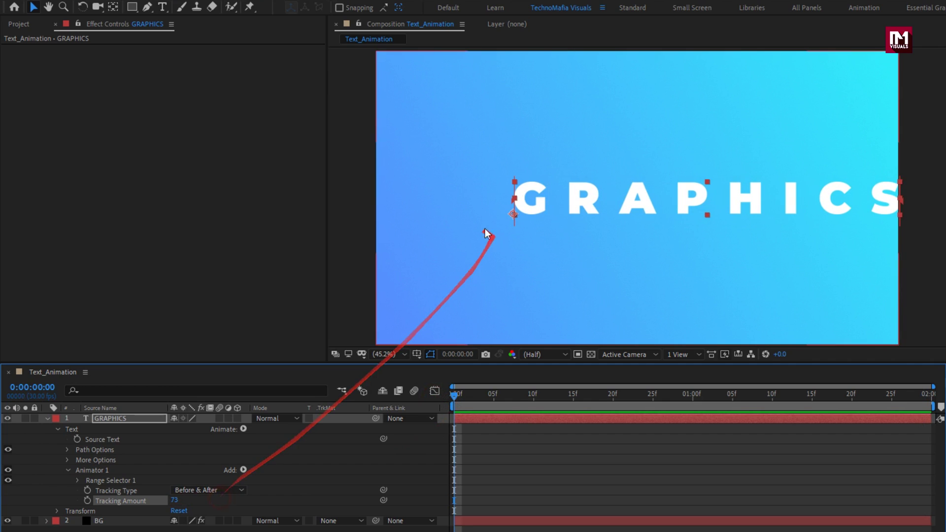
Step: Centre-justify GRAPHICS, re-centre it horizontally, and raise first-frame tracking to 139
{"action": "left_click", "coordinate": [889, 371]}
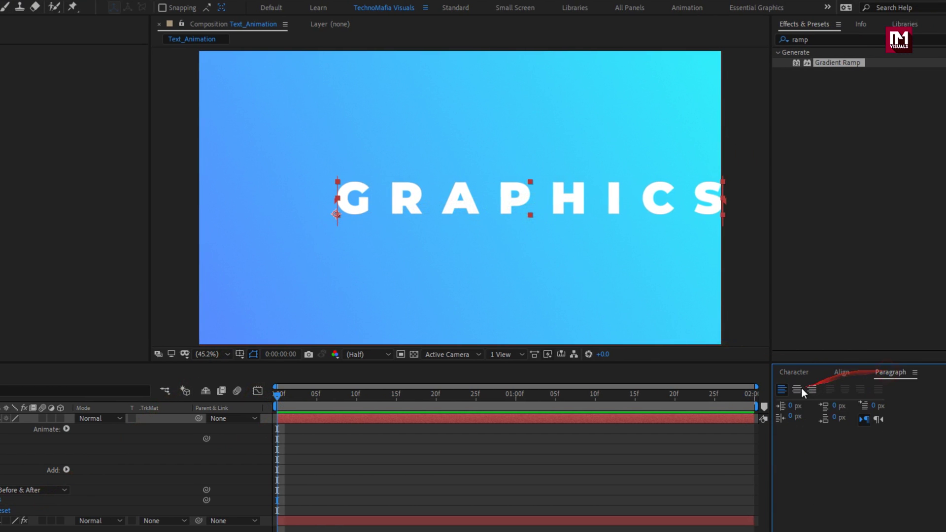
{"action": "left_click", "coordinate": [798, 390]}
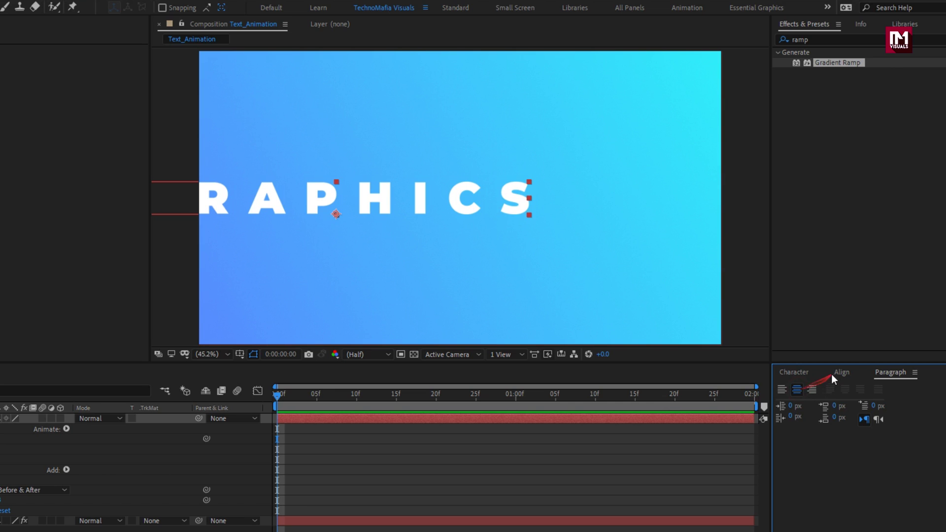
{"action": "left_click", "coordinate": [839, 372]}
{"action": "left_click", "coordinate": [804, 401]}
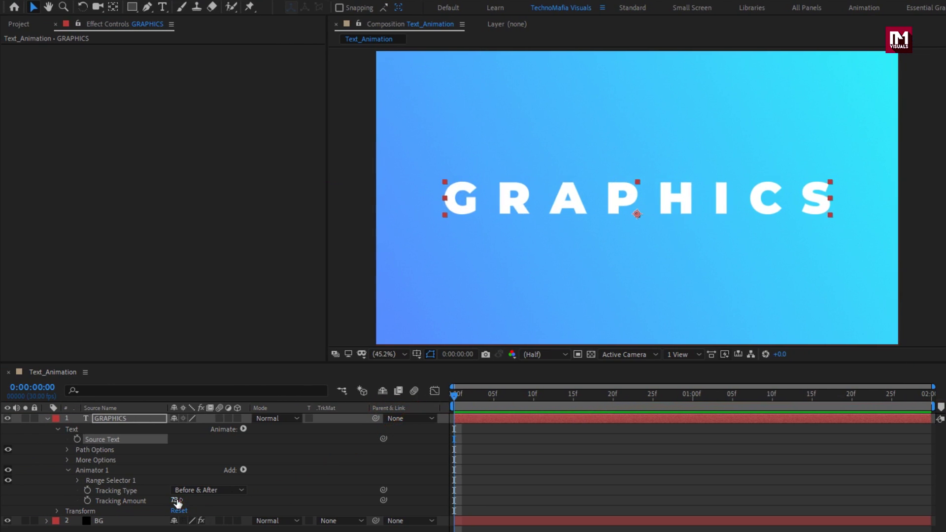
{"action": "left_click_drag", "start_coordinate": [176, 501], "coordinate": [218, 500]}
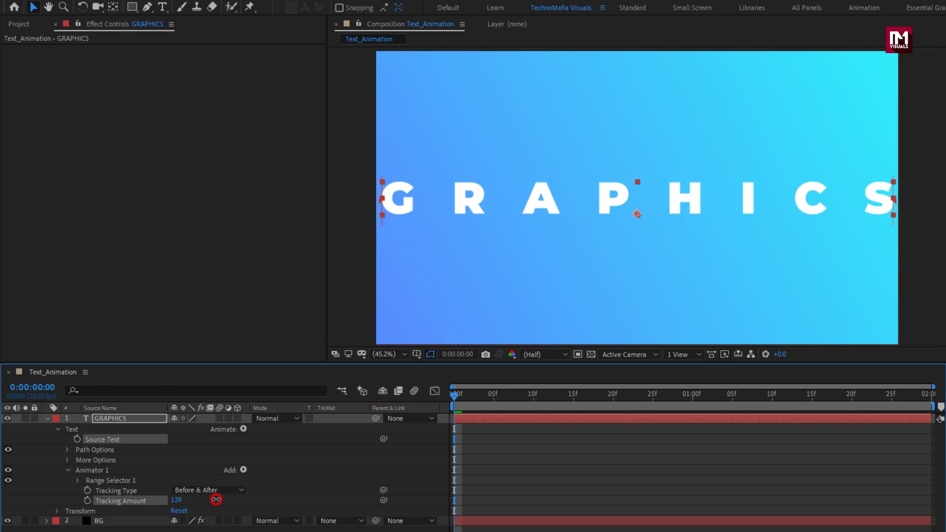
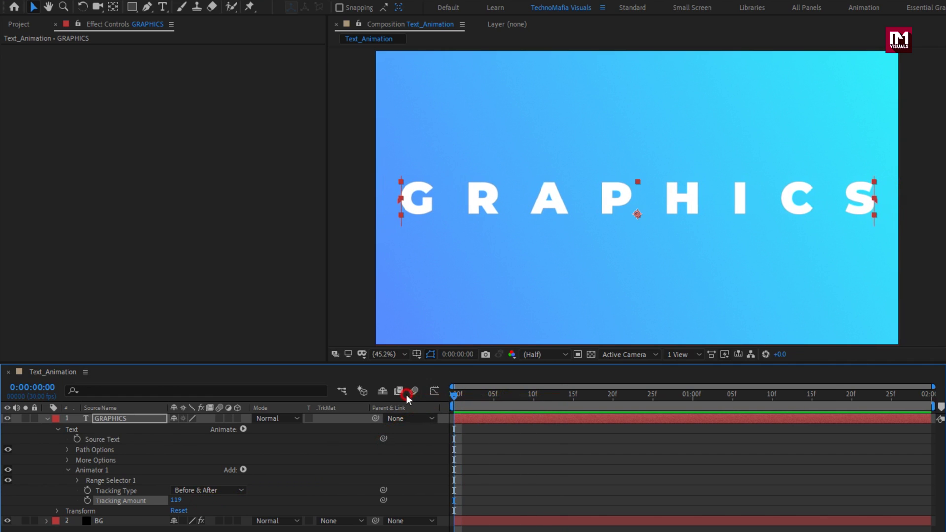
Step: Keyframe GRAPHICS Tracking Amount from wide spacing at frame 0 to a negative value at the end
{"action": "left_click", "coordinate": [88, 500]}
{"action": "left_click_drag", "start_coordinate": [488, 394], "coordinate": [923, 394]}
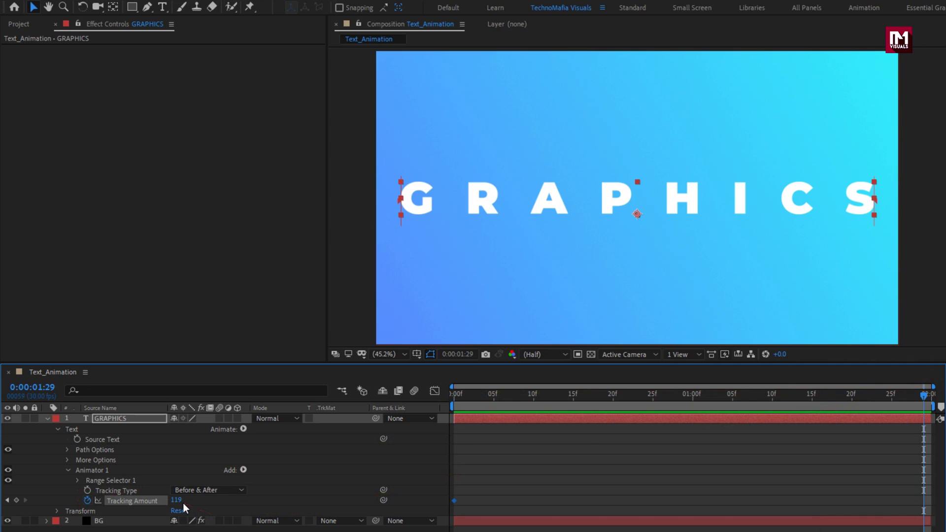
{"action": "left_click_drag", "start_coordinate": [175, 501], "coordinate": [99, 502]}
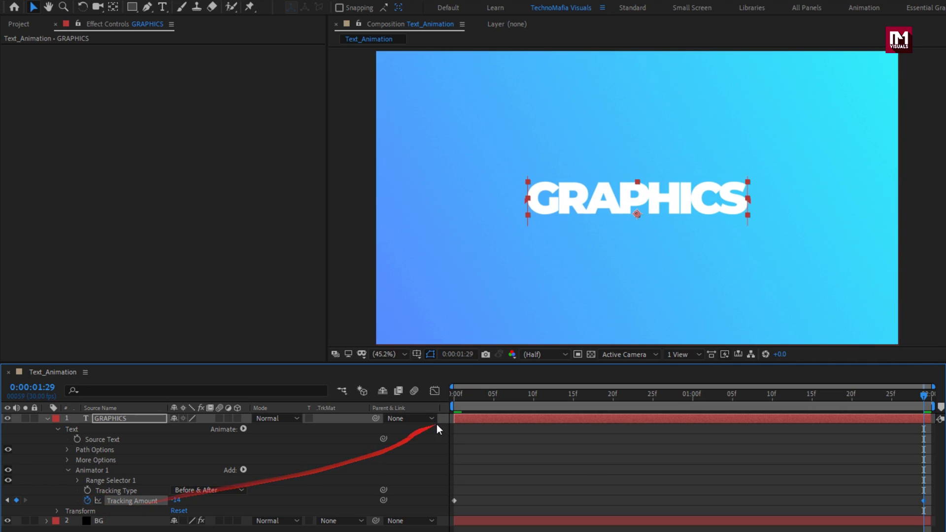
{"action": "mouse_move", "coordinate": [455, 394]}
{"action": "left_mouse_down"}
{"action": "mouse_move", "coordinate": [437, 395]}
{"action": "mouse_move", "coordinate": [833, 397]}
{"action": "mouse_move", "coordinate": [451, 421]}
{"action": "mouse_move", "coordinate": [772, 426]}
{"action": "mouse_move", "coordinate": [922, 508]}
{"action": "left_mouse_up"}
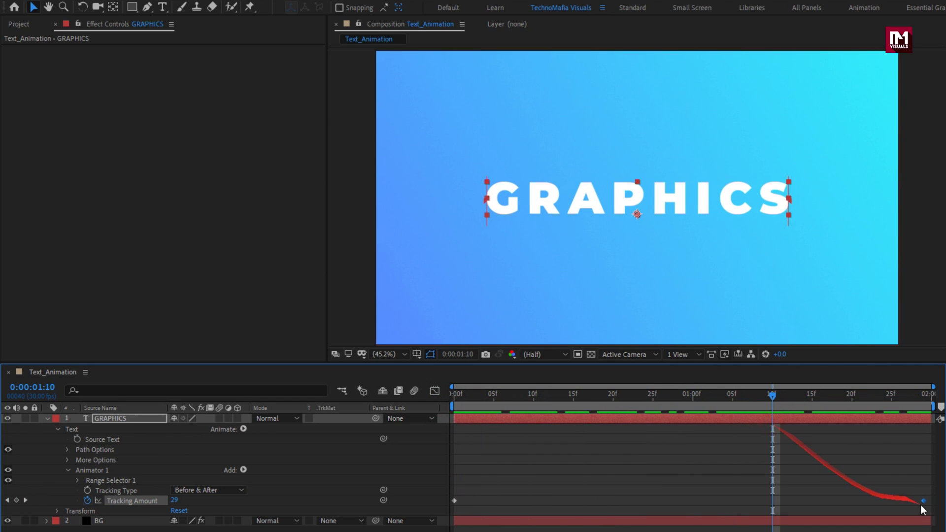
Step: Easy Ease the tracking keyframes, lengthening the end influence and shortening the start influence
{"action": "right_click", "coordinate": [923, 501]}
{"action": "mouse_move", "coordinate": [799, 492]}
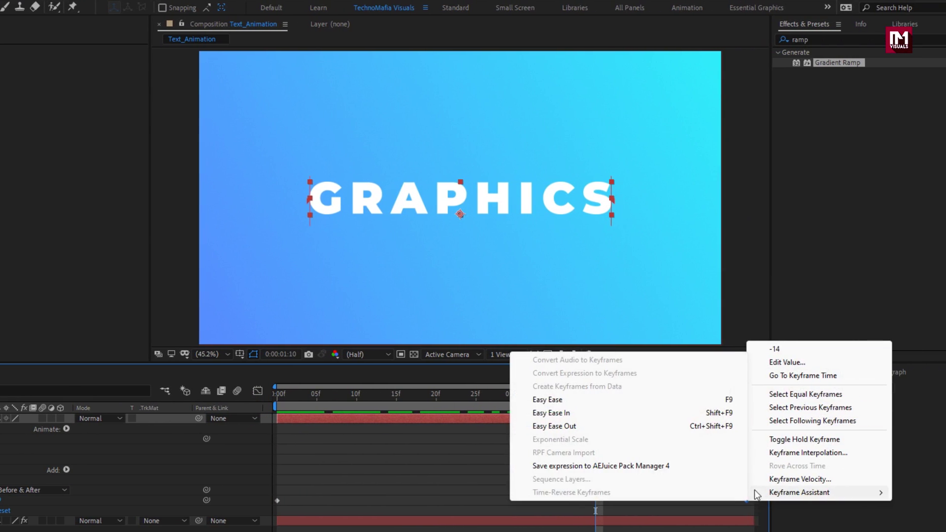
{"action": "left_click", "coordinate": [548, 400]}
{"action": "left_click", "coordinate": [257, 391]}
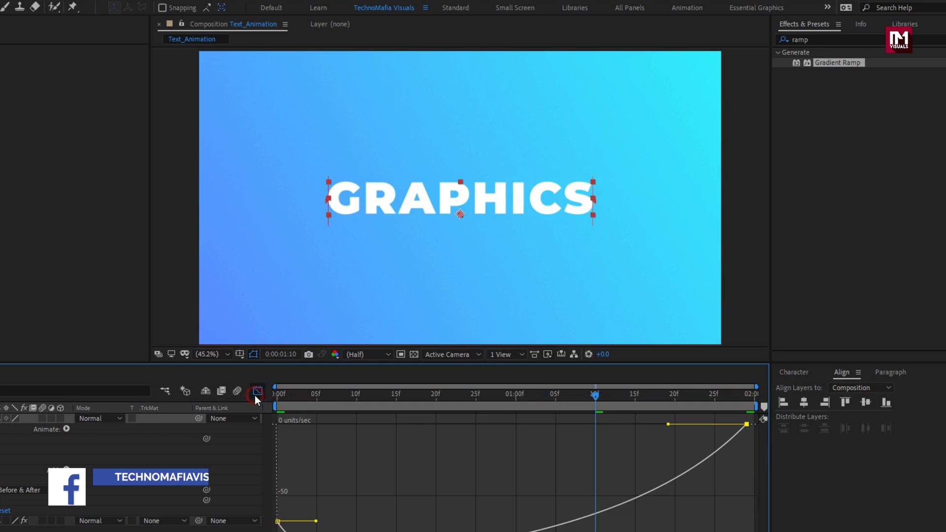
{"action": "left_click_drag", "start_coordinate": [668, 424], "coordinate": [487, 424]}
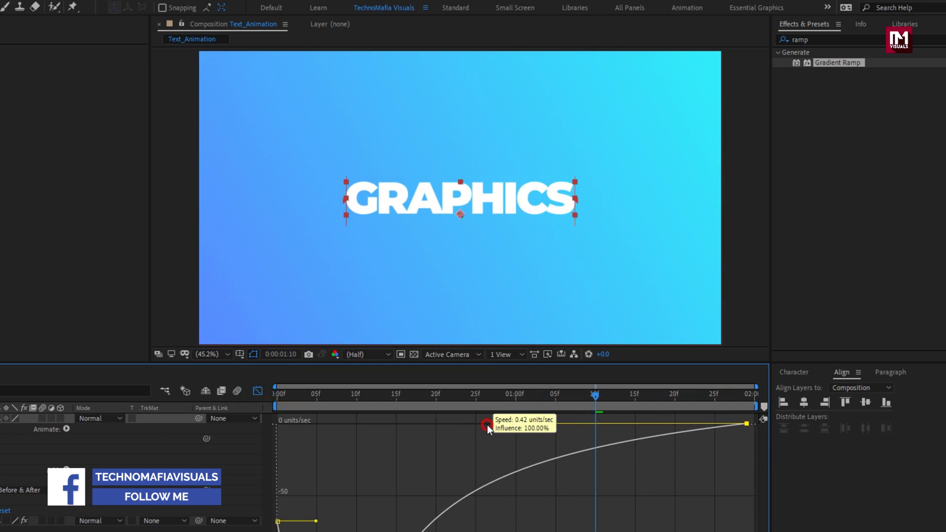
{"action": "left_click_drag", "start_coordinate": [316, 454], "coordinate": [303, 454]}
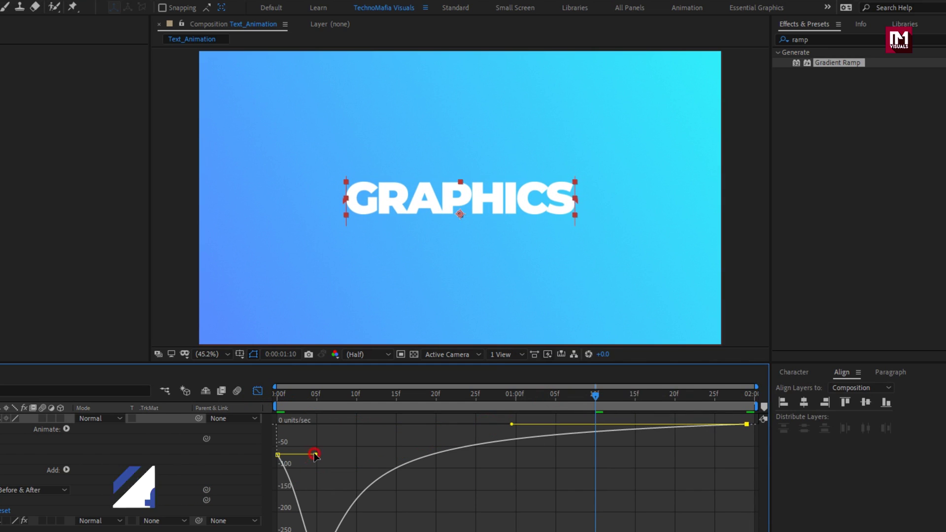
{"action": "left_click_drag", "start_coordinate": [302, 395], "coordinate": [567, 392]}
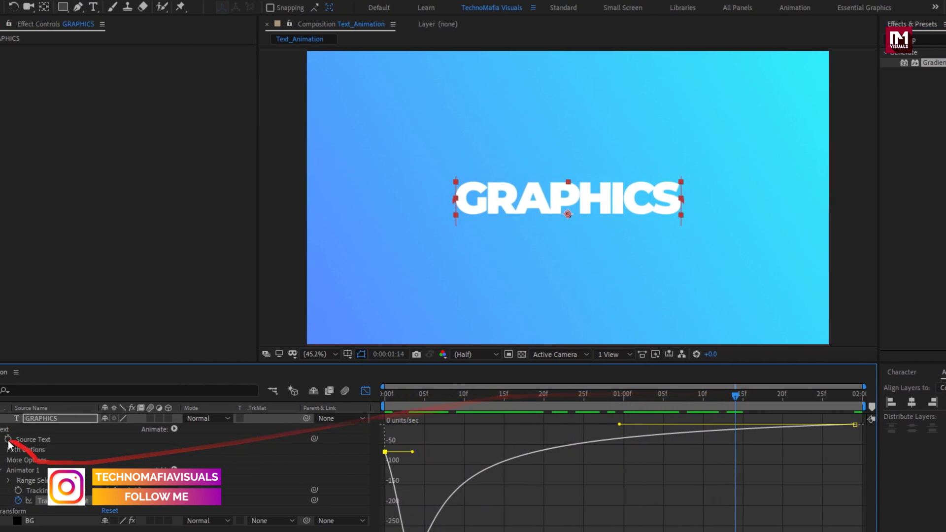
{"action": "left_click", "coordinate": [46, 418]}
Step: Pre-compose the GRAPHICS layer into a new composition named 'Text'
{"action": "left_click", "coordinate": [433, 393]}
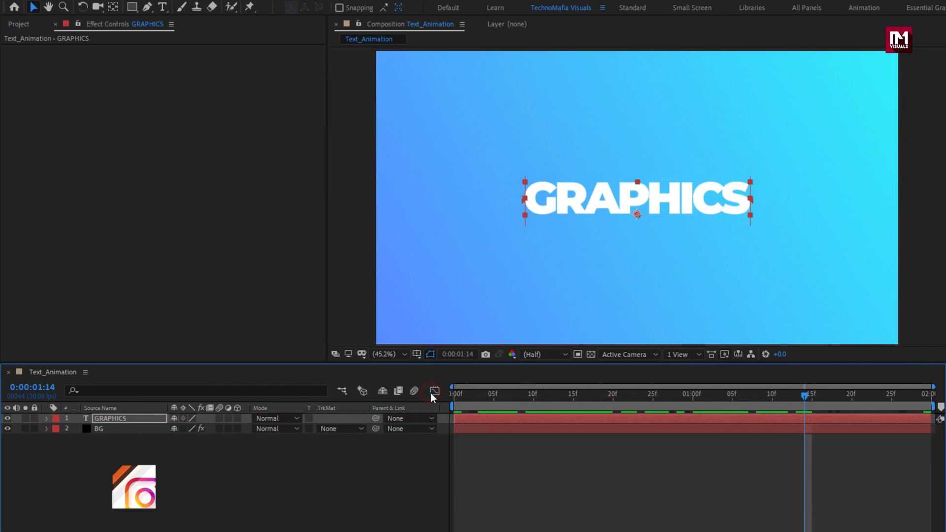
{"action": "left_click", "coordinate": [107, 419]}
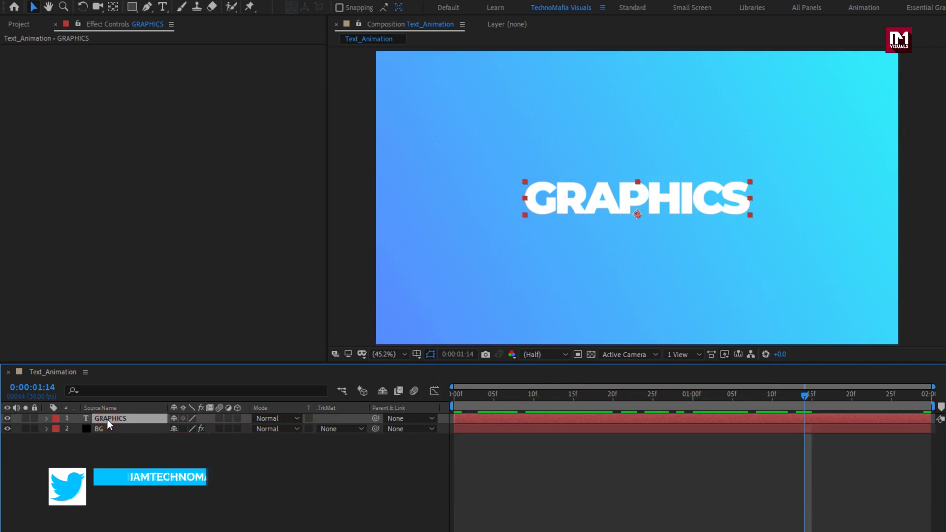
{"action": "right_click", "coordinate": [108, 419]}
{"action": "left_click", "coordinate": [129, 363]}
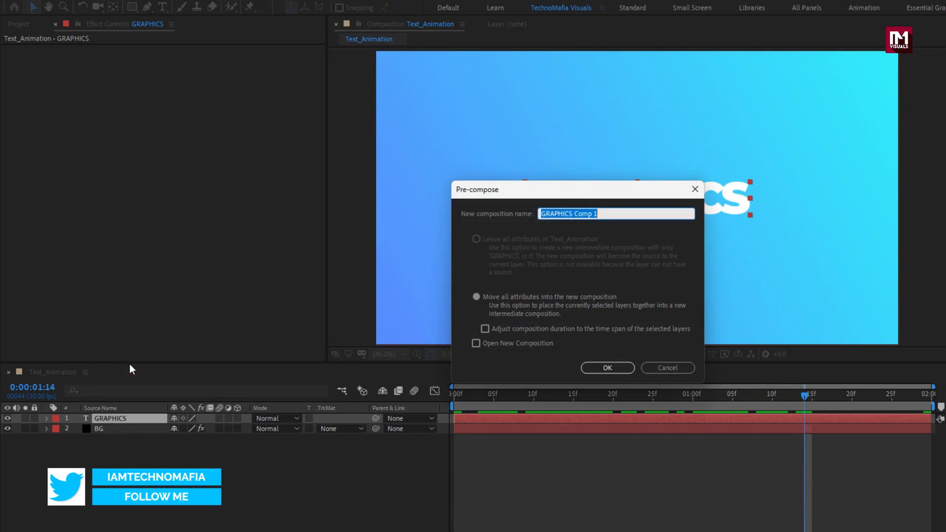
{"action": "type", "text": "Te"}
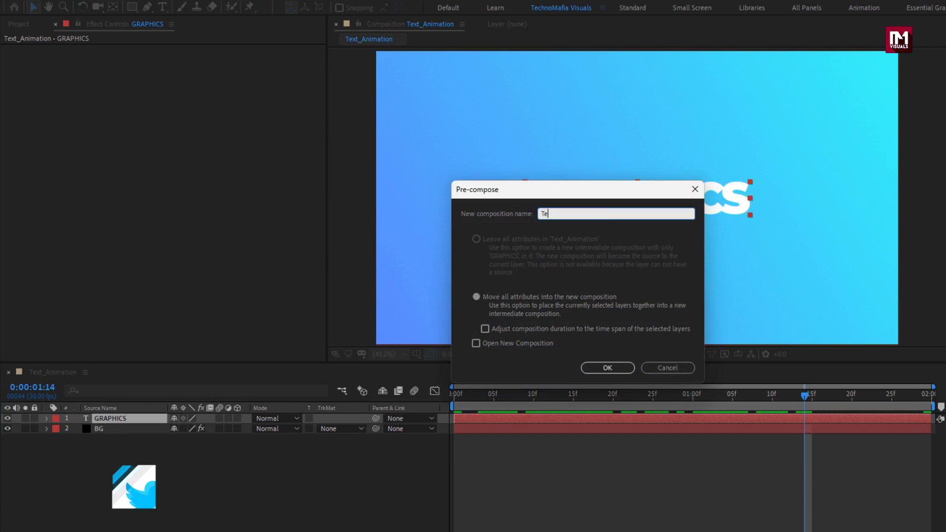
{"action": "type", "text": "xt"}
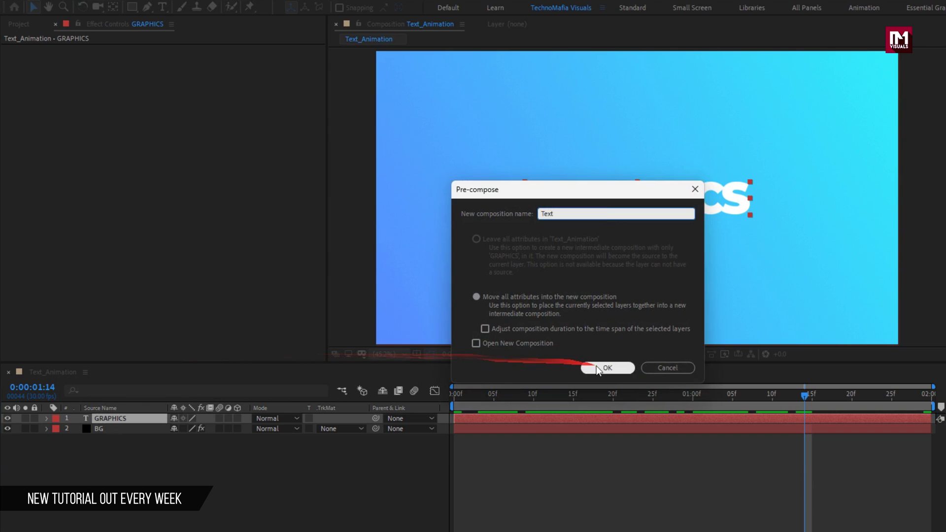
{"action": "left_click", "coordinate": [602, 367]}
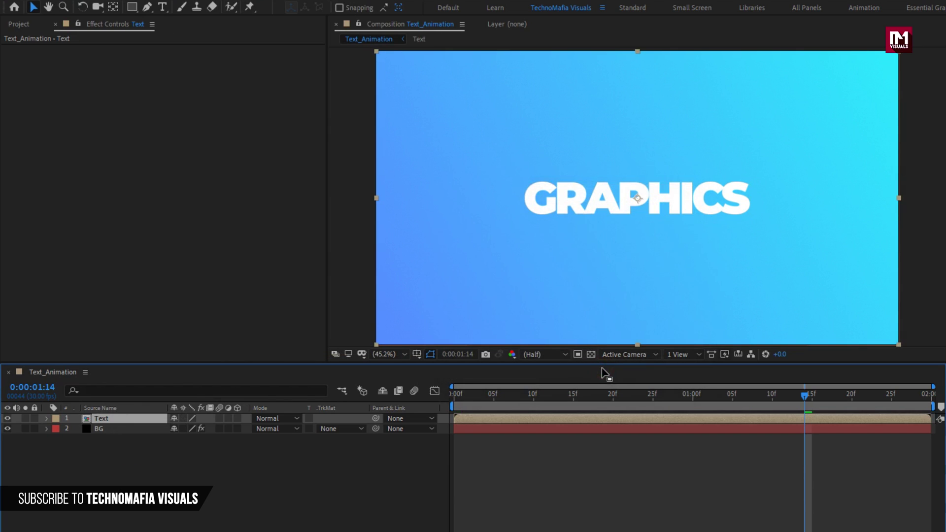
Step: Duplicate the Text layer and scale the lower copy up to about 236%
{"action": "key", "text": "ctrl+d"}
{"action": "left_click", "coordinate": [116, 425]}
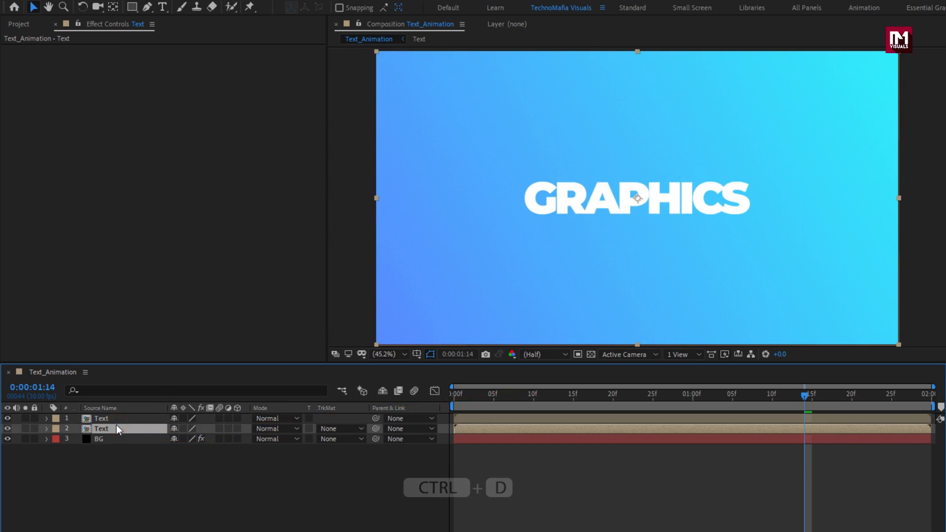
{"action": "key", "text": "s"}
{"action": "left_click", "coordinate": [924, 392]}
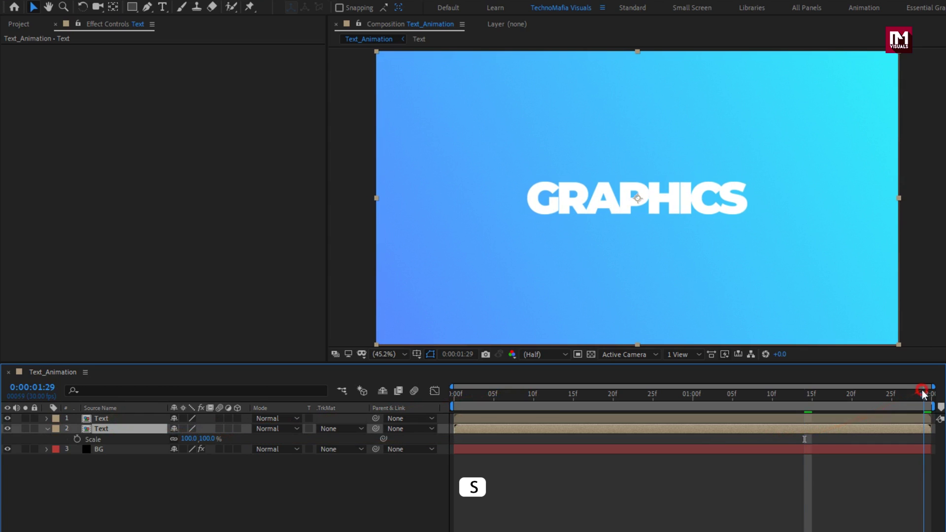
{"action": "left_click_drag", "start_coordinate": [206, 439], "coordinate": [286, 439]}
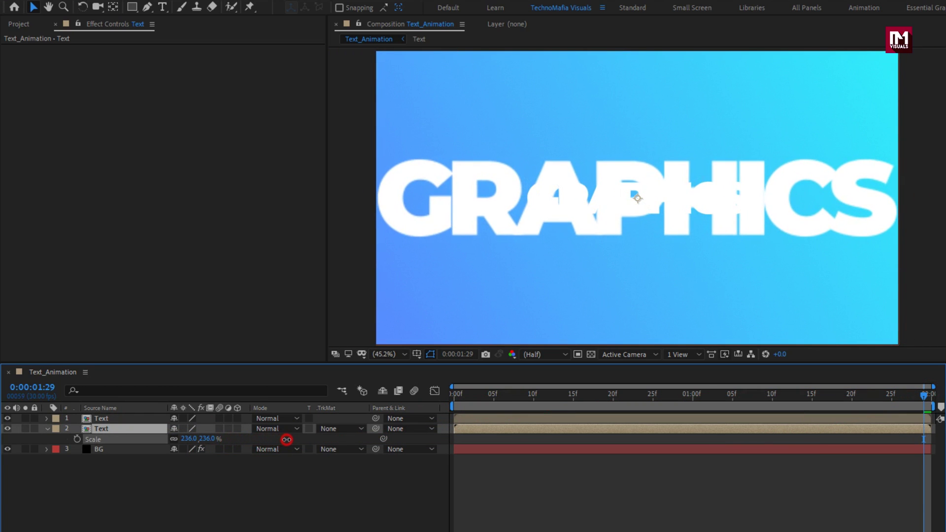
{"action": "key", "text": "space"}
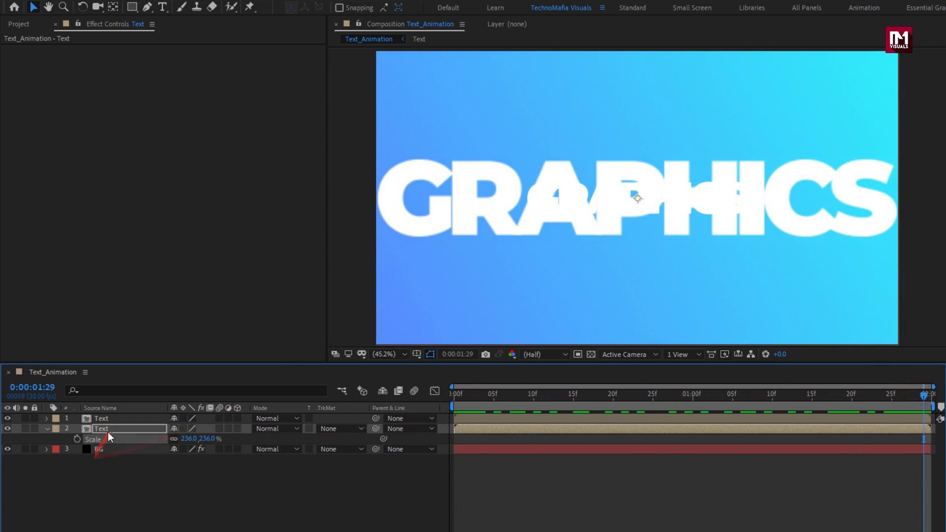
Step: Set the duplicate Text layer's opacity to 10%
{"action": "key", "text": "t"}
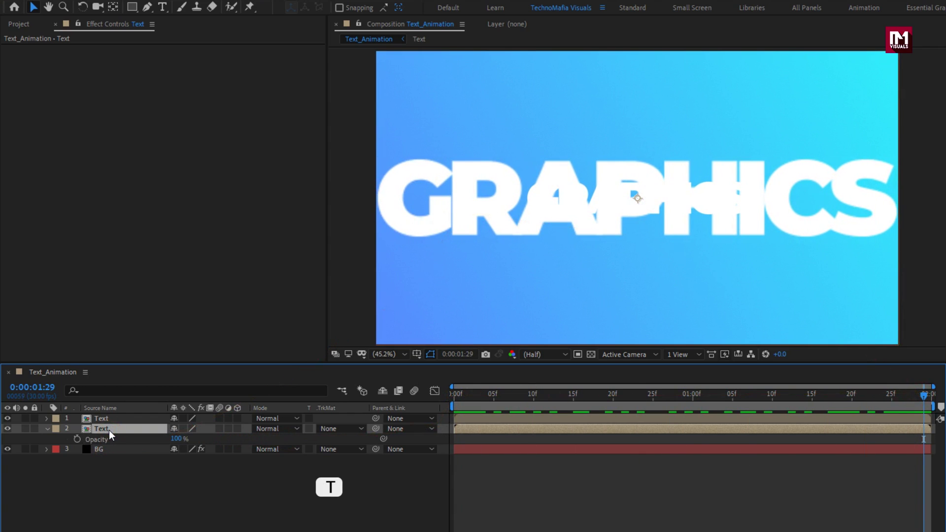
{"action": "left_click", "coordinate": [180, 439]}
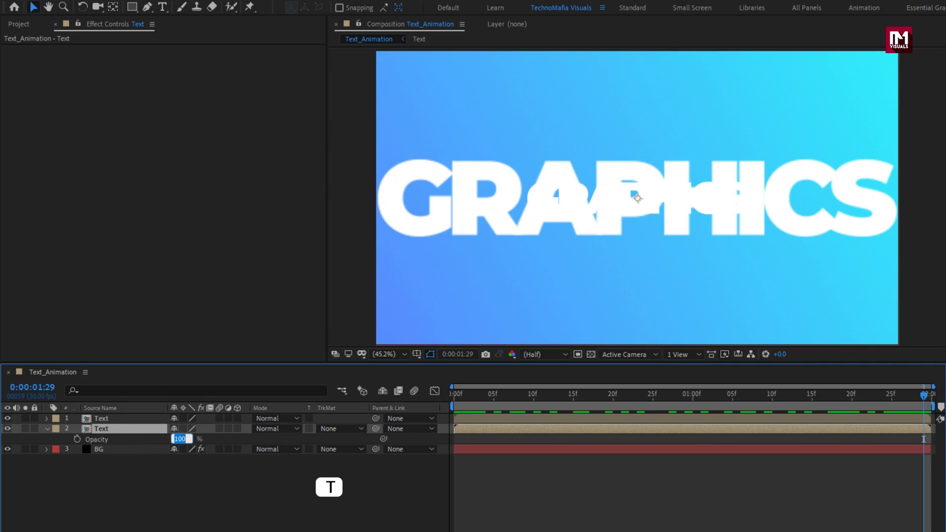
{"action": "type", "text": "10"}
{"action": "key", "text": "Return"}
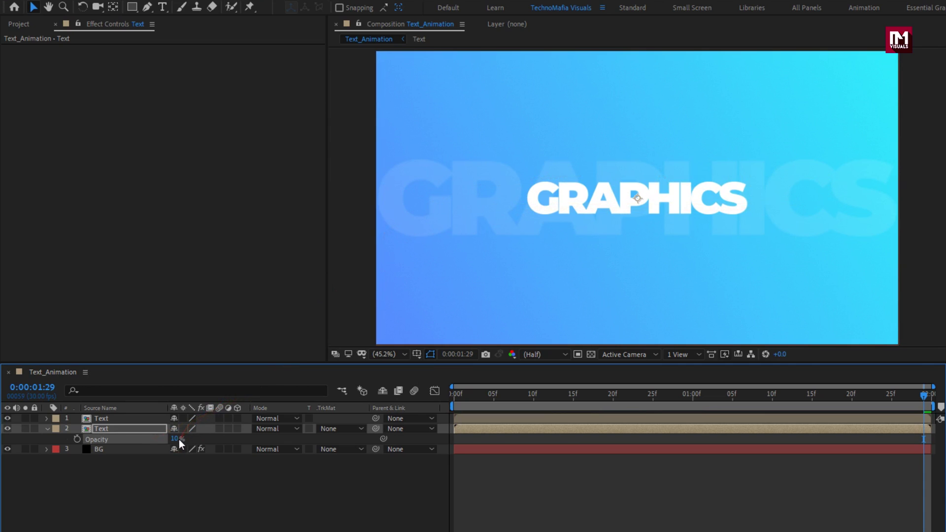
{"action": "left_click", "coordinate": [47, 428]}
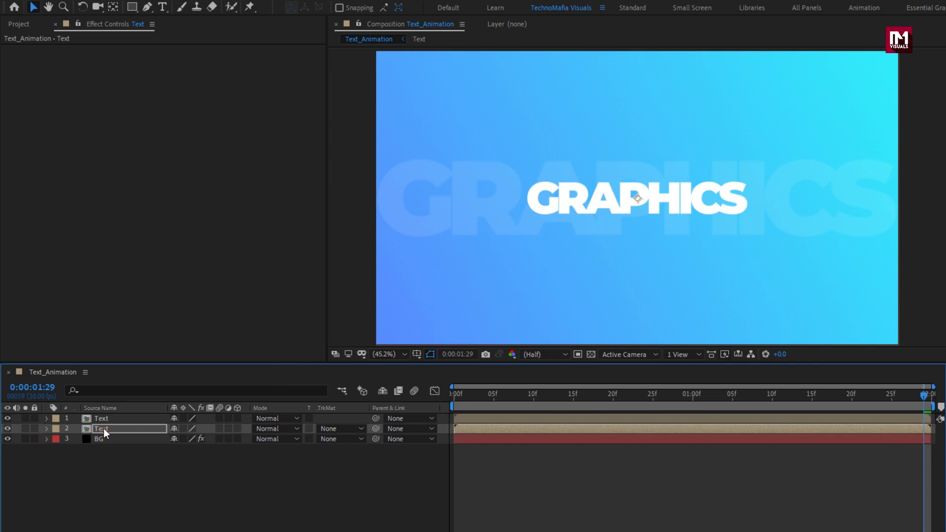
Step: Set the viewer resolution to Full and preview the text animation from the start
{"action": "left_click", "coordinate": [551, 357]}
{"action": "left_click", "coordinate": [548, 386]}
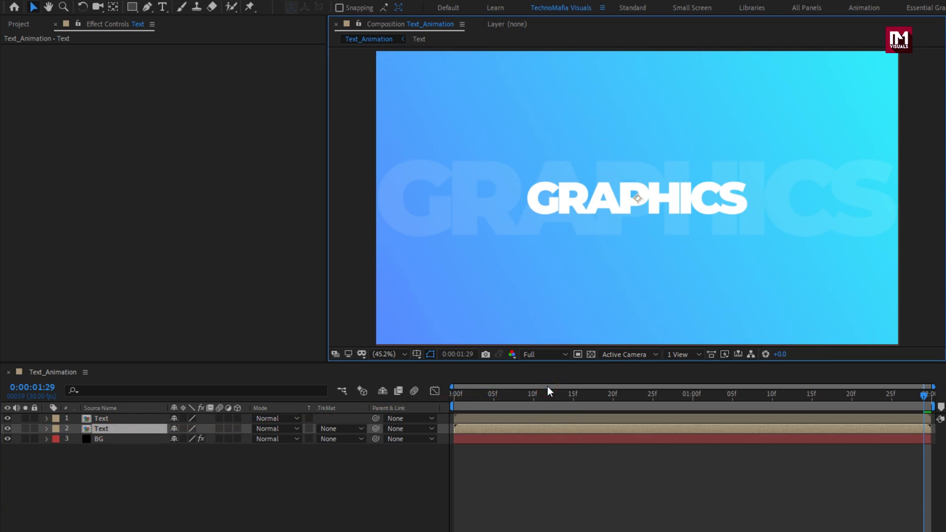
{"action": "left_click", "coordinate": [453, 393]}
{"action": "key", "text": "space"}
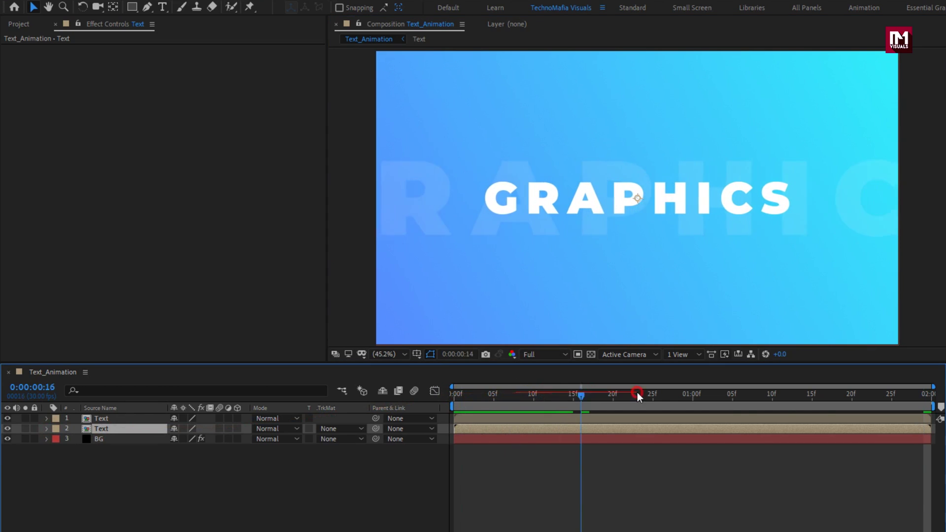
{"action": "left_click_drag", "start_coordinate": [637, 393], "coordinate": [461, 389]}
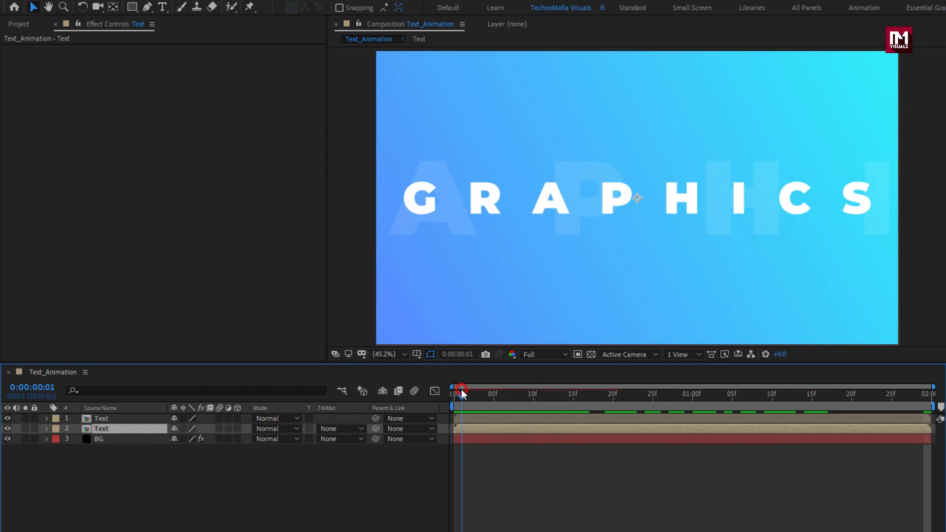
Step: Make both Text layers 3D and select the top Text layer
{"action": "left_click", "coordinate": [238, 428]}
{"action": "left_click", "coordinate": [237, 419]}
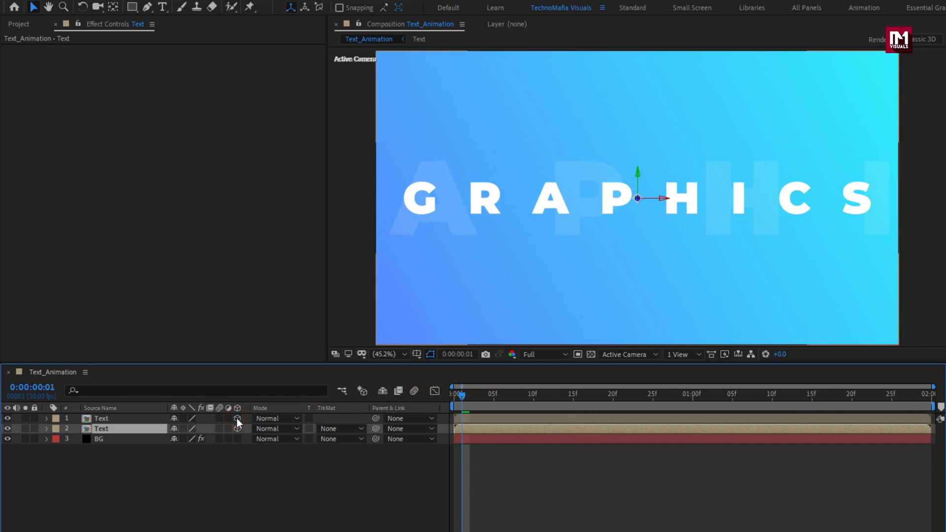
{"action": "left_click", "coordinate": [115, 419]}
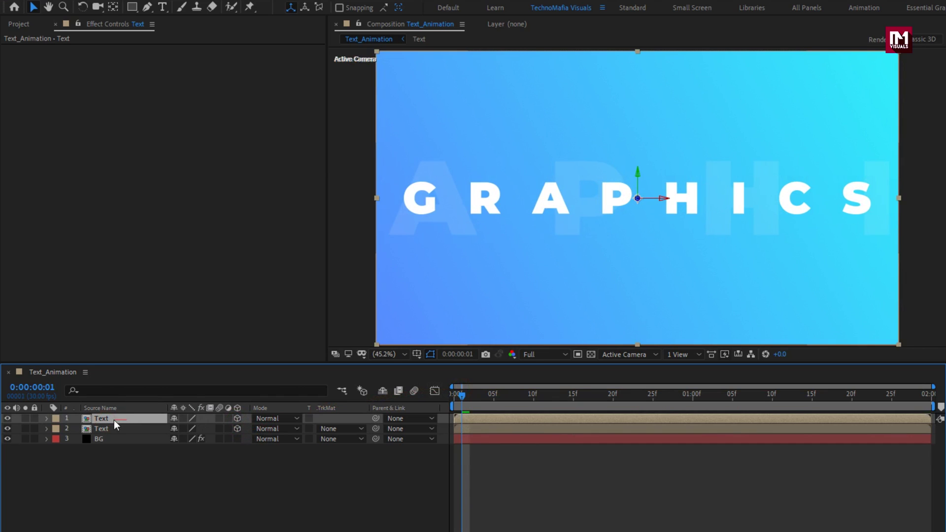
Step: Apply Optics Compensation to the top Text layer, with the time indicator at frame 0
{"action": "left_click", "coordinate": [798, 39]}
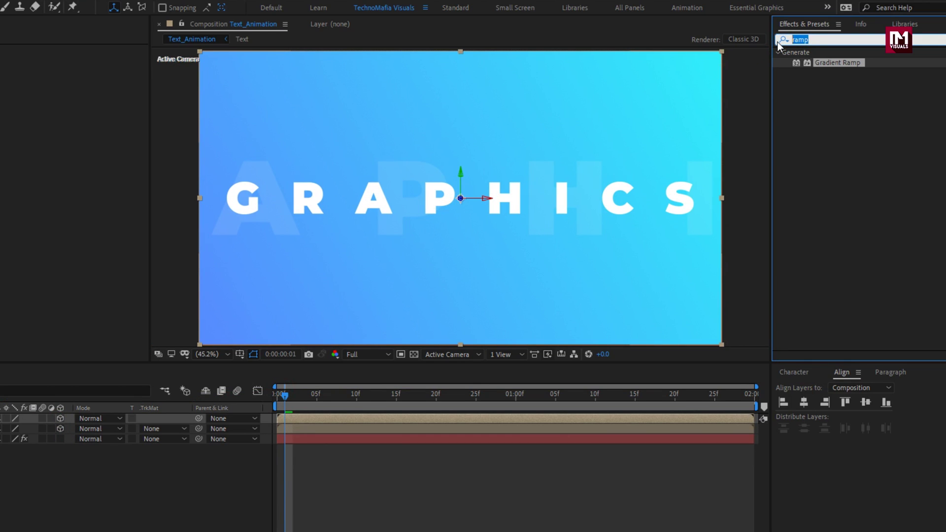
{"action": "type", "text": "opti"}
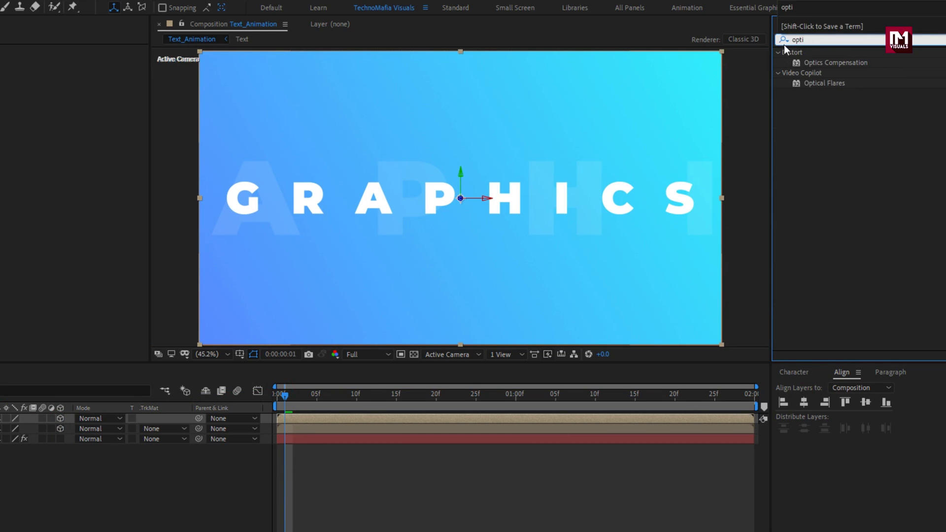
{"action": "double_click", "coordinate": [823, 62]}
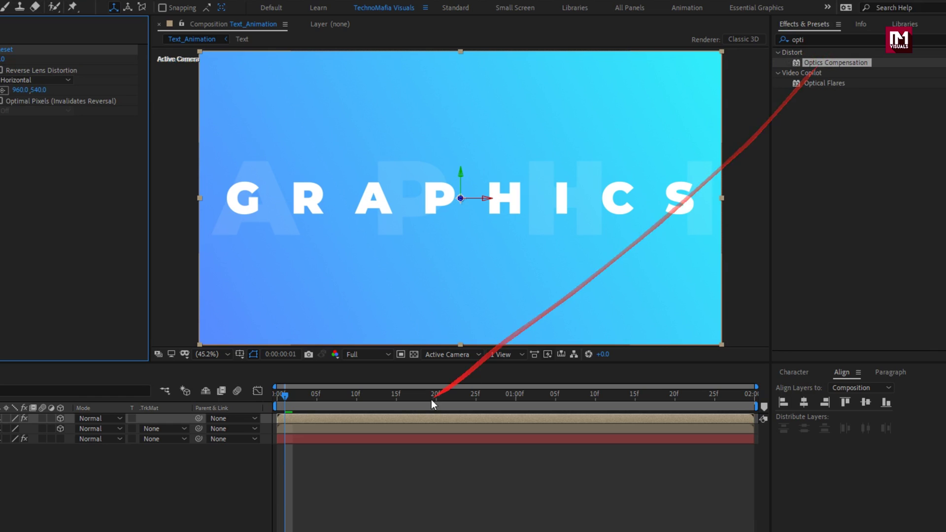
{"action": "left_click_drag", "start_coordinate": [285, 407], "coordinate": [273, 401]}
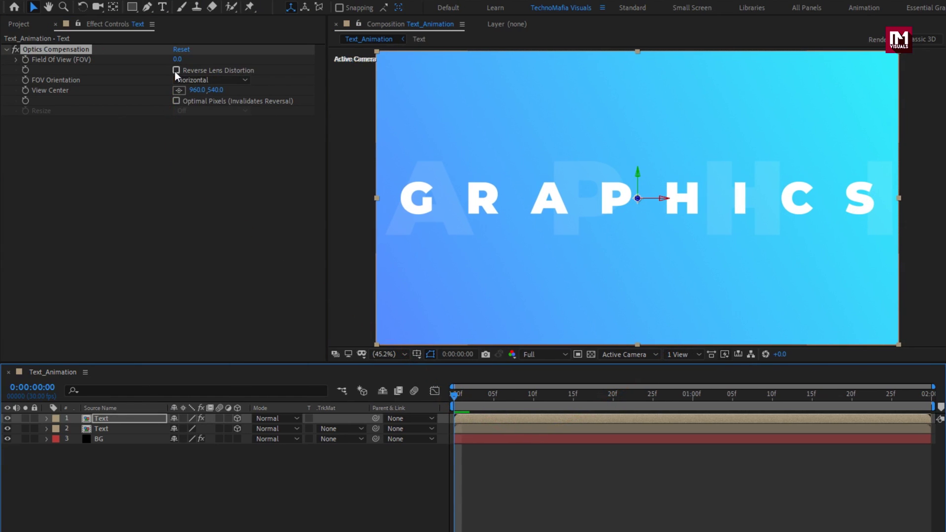
Step: Set Field Of View to 150 with Reverse Lens Distortion and keyframe it
{"action": "left_click", "coordinate": [178, 59]}
{"action": "type", "text": "150"}
{"action": "key", "text": "Return"}
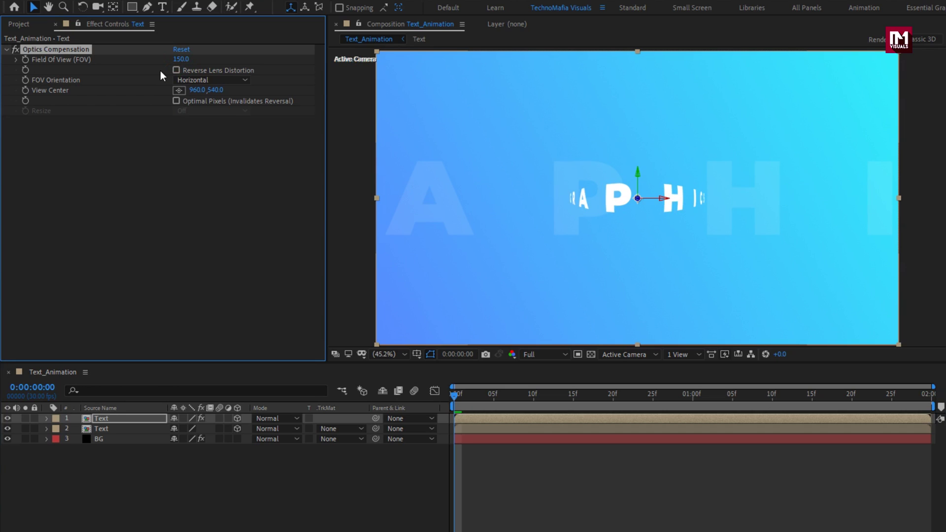
{"action": "left_click", "coordinate": [175, 71]}
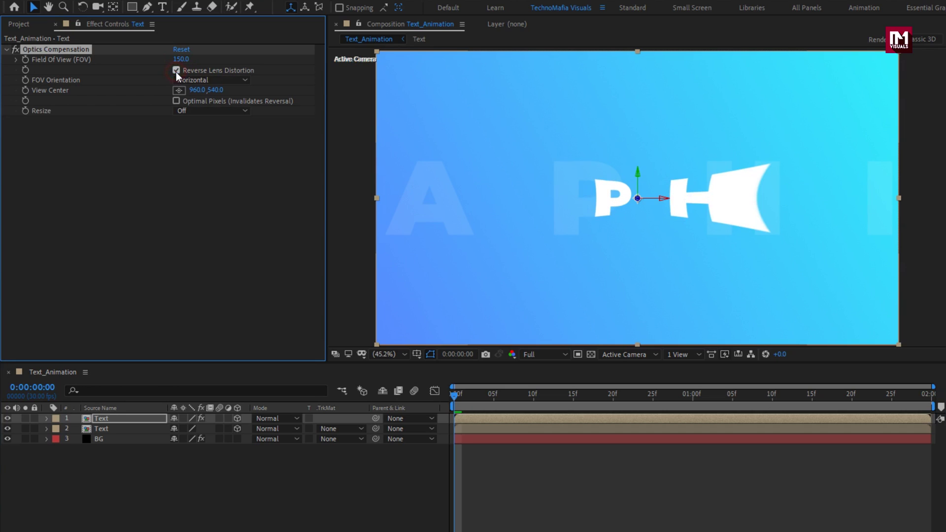
{"action": "left_click", "coordinate": [26, 60]}
Step: Set Field Of View to 0 at the end and scrub to preview the unwarp
{"action": "left_click_drag", "start_coordinate": [453, 394], "coordinate": [924, 396]}
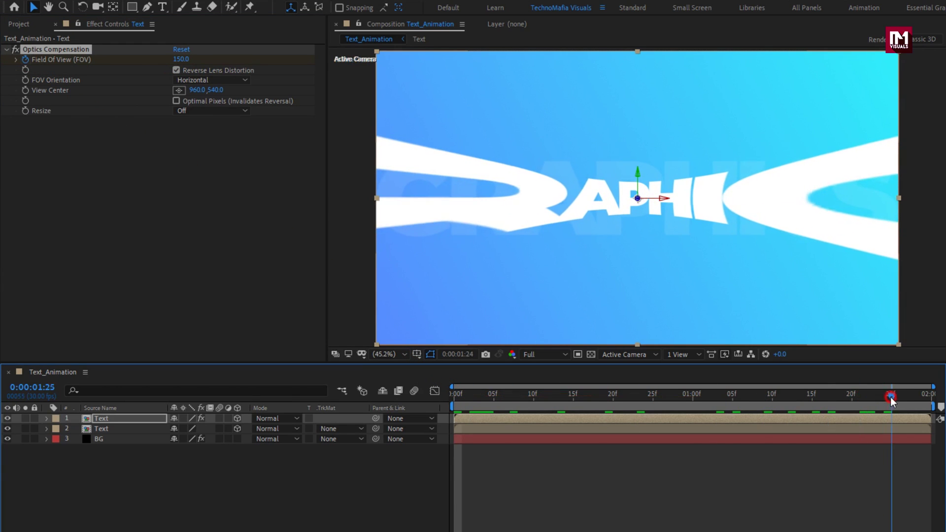
{"action": "left_click", "coordinate": [181, 59]}
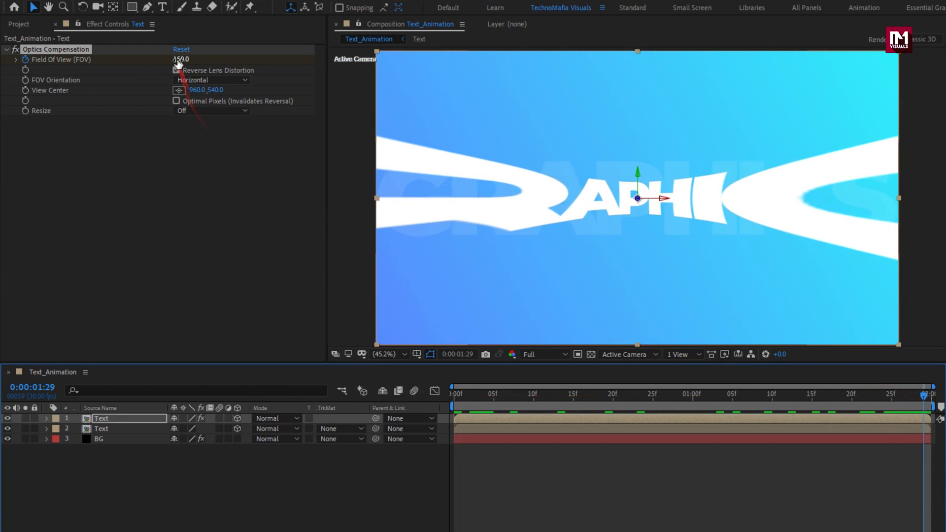
{"action": "type", "text": "0"}
{"action": "key", "text": "Return"}
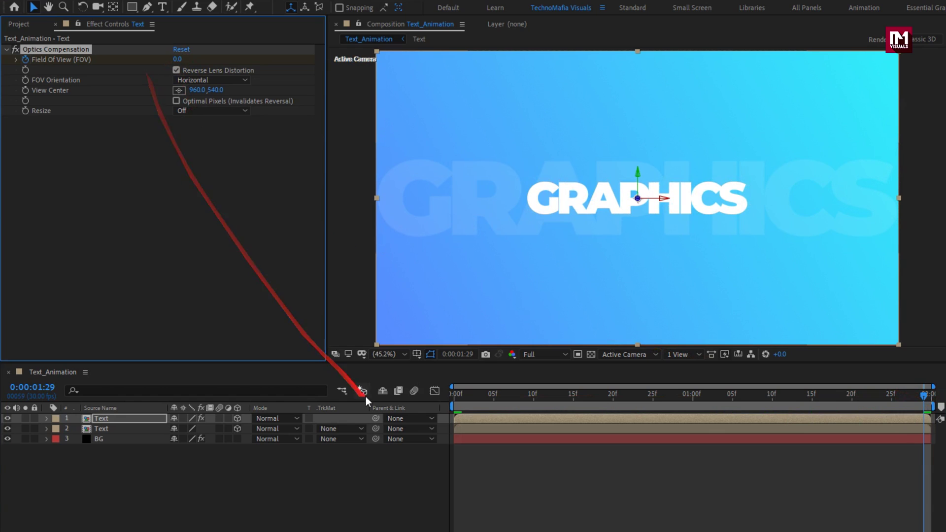
{"action": "key", "text": "space"}
{"action": "left_click_drag", "start_coordinate": [546, 403], "coordinate": [606, 397]}
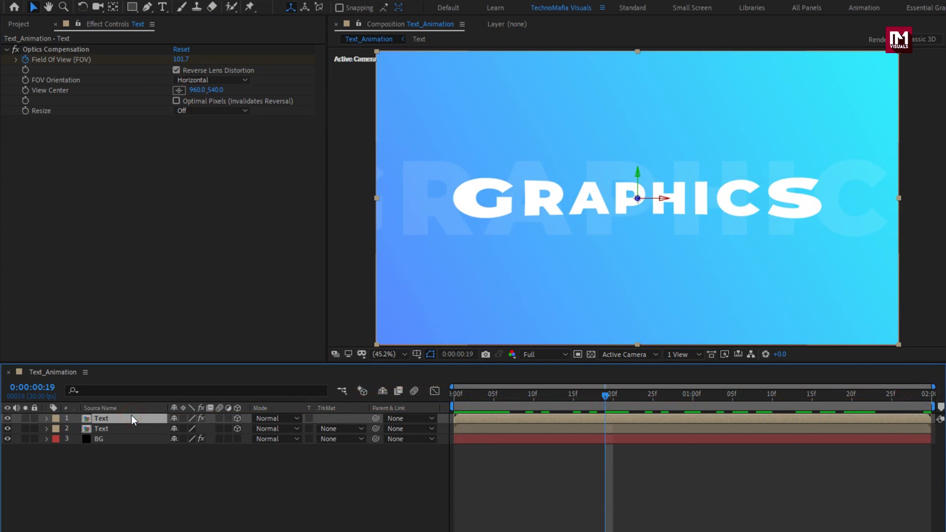
Step: Easy Ease the Field Of View keyframes and reshape their influence for a fast start
{"action": "key", "text": "u"}
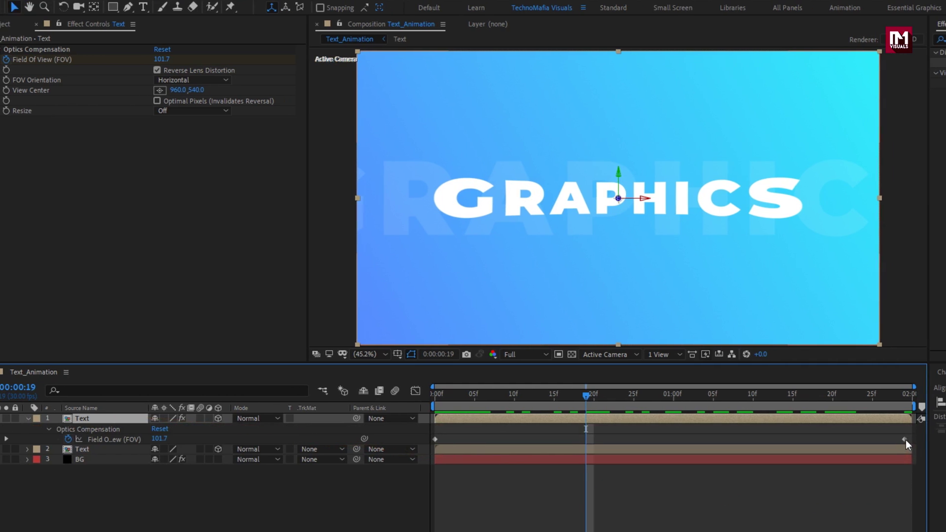
{"action": "right_click", "coordinate": [923, 439]}
{"action": "mouse_move", "coordinate": [800, 431]}
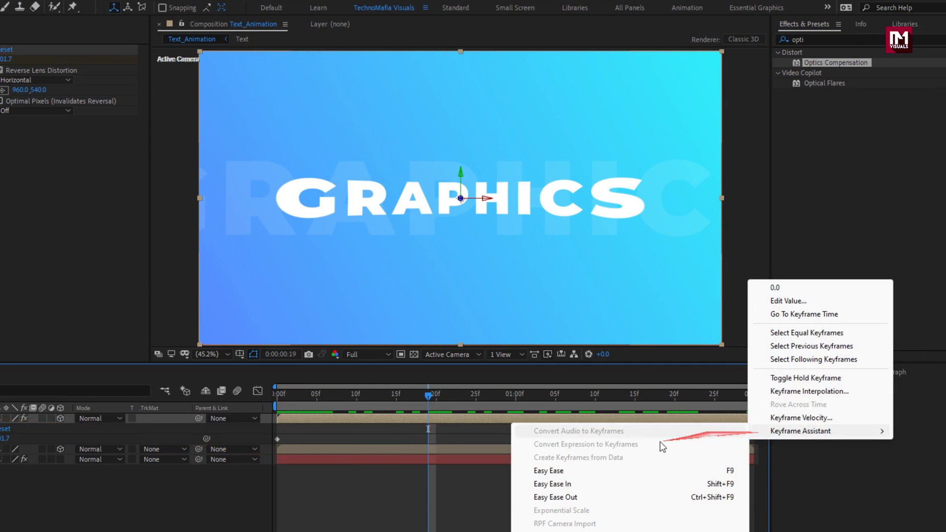
{"action": "left_click", "coordinate": [580, 470]}
{"action": "left_click", "coordinate": [258, 391]}
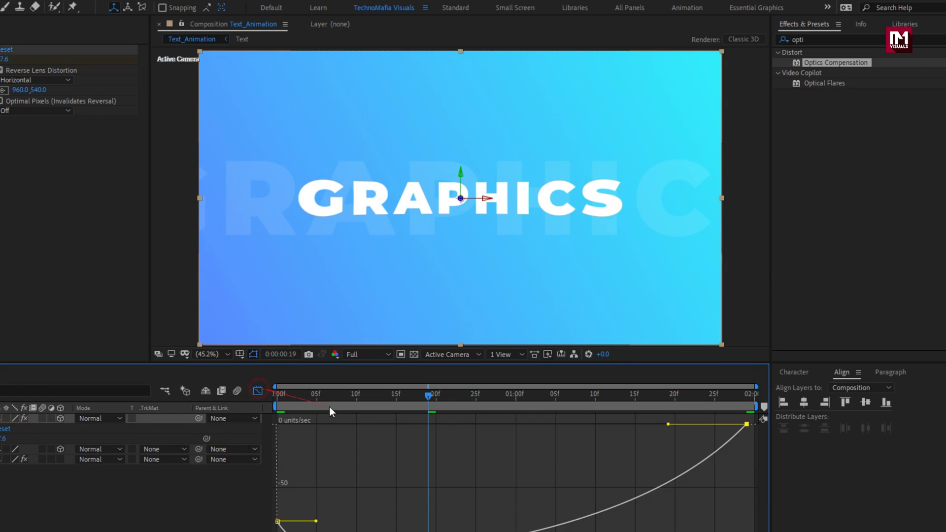
{"action": "left_click_drag", "start_coordinate": [667, 426], "coordinate": [512, 427]}
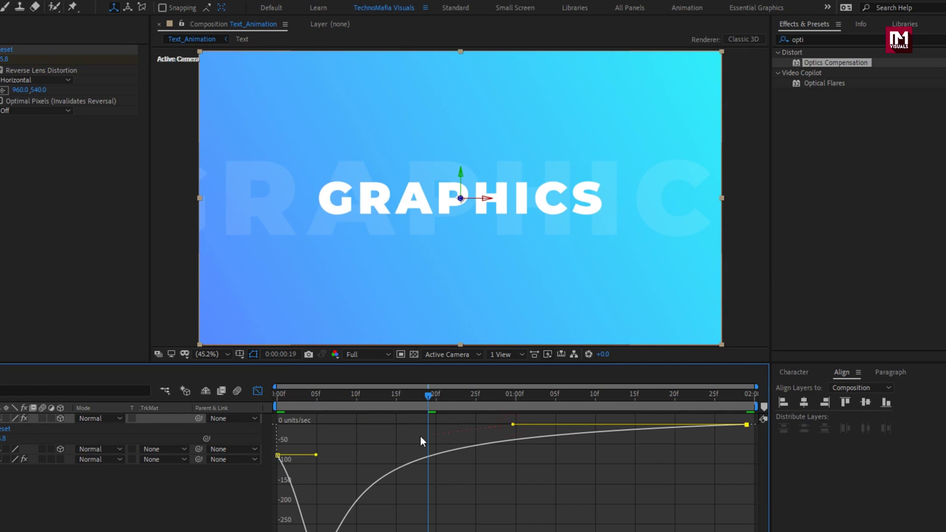
{"action": "left_click_drag", "start_coordinate": [314, 455], "coordinate": [304, 454]}
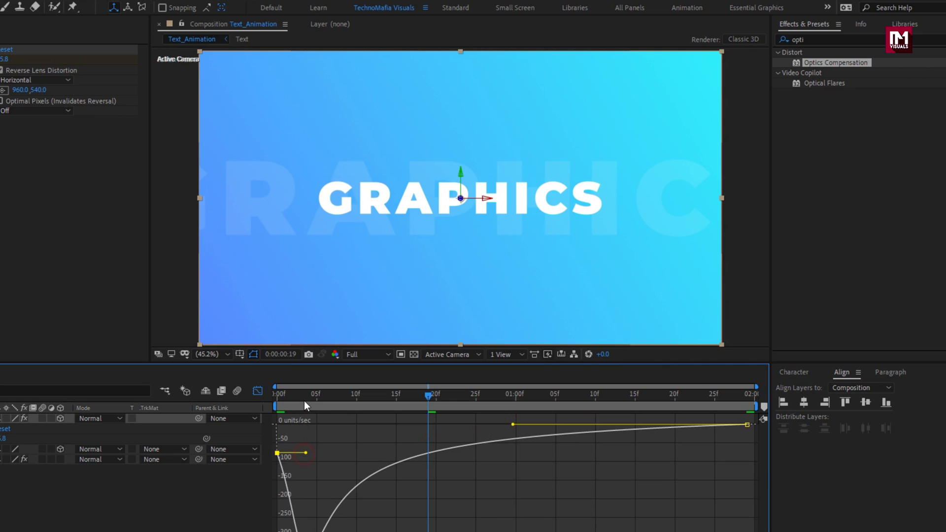
{"action": "left_click_drag", "start_coordinate": [303, 396], "coordinate": [574, 397]}
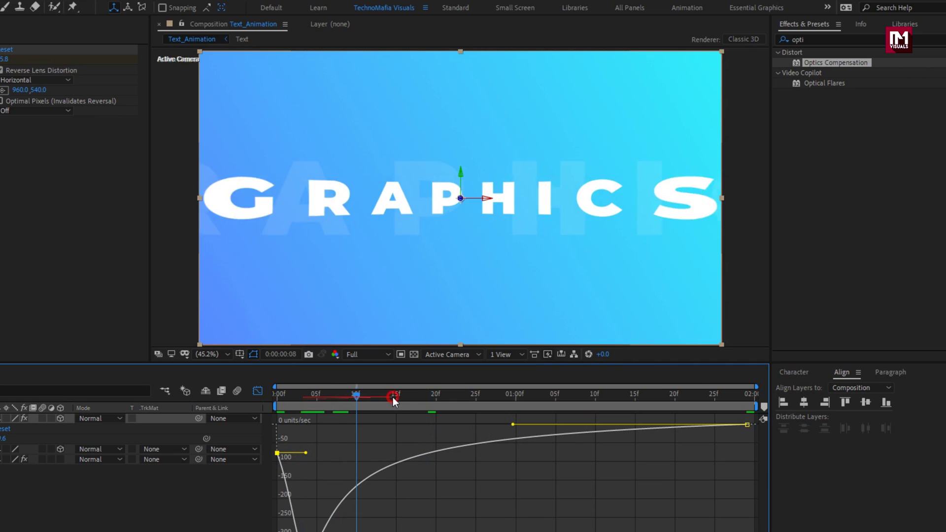
{"action": "left_click", "coordinate": [260, 391]}
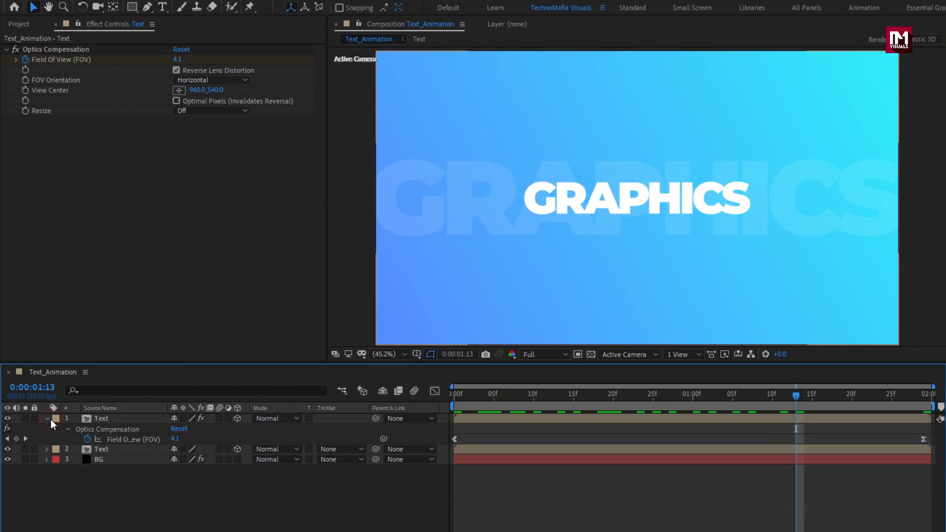
Step: Add a new camera layer, Camera 1, with default settings
{"action": "left_click", "coordinate": [47, 418]}
{"action": "left_click", "coordinate": [168, 458]}
{"action": "right_click", "coordinate": [171, 458]}
{"action": "mouse_move", "coordinate": [214, 321]}
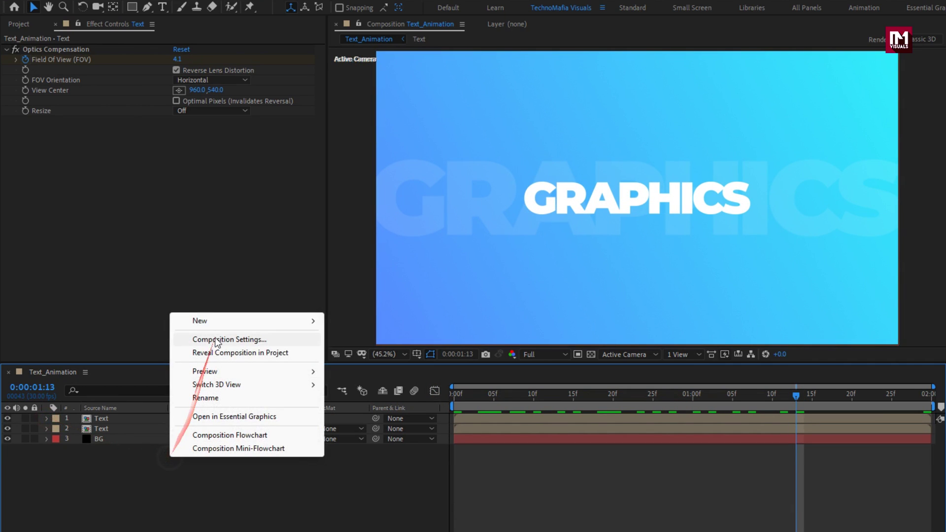
{"action": "left_click", "coordinate": [367, 380]}
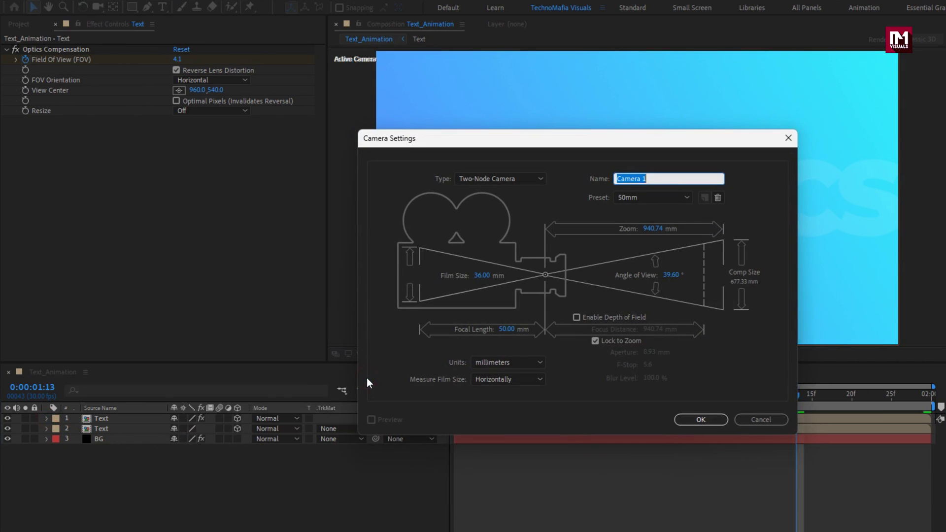
{"action": "left_click", "coordinate": [698, 419]}
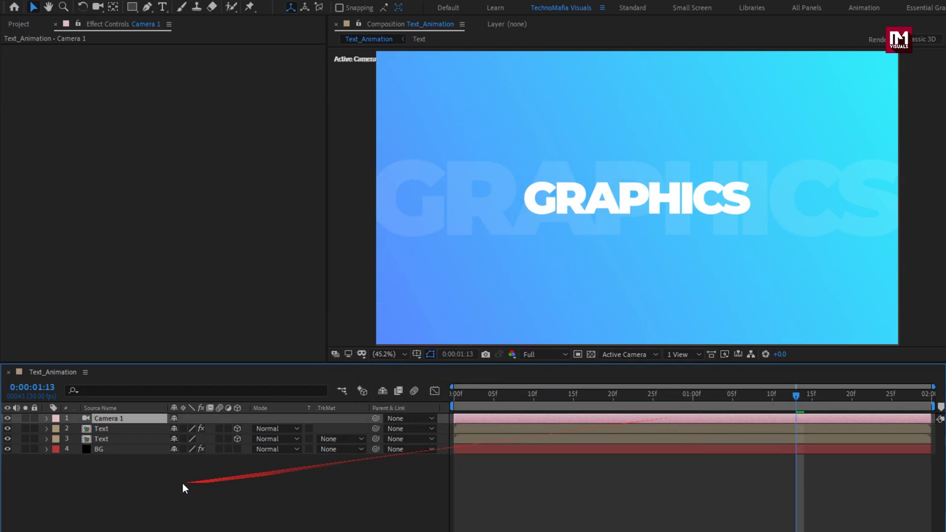
Step: Add a 3D null object, Null 1, and parent Camera 1 to it
{"action": "right_click", "coordinate": [155, 476]}
{"action": "mouse_move", "coordinate": [185, 333]}
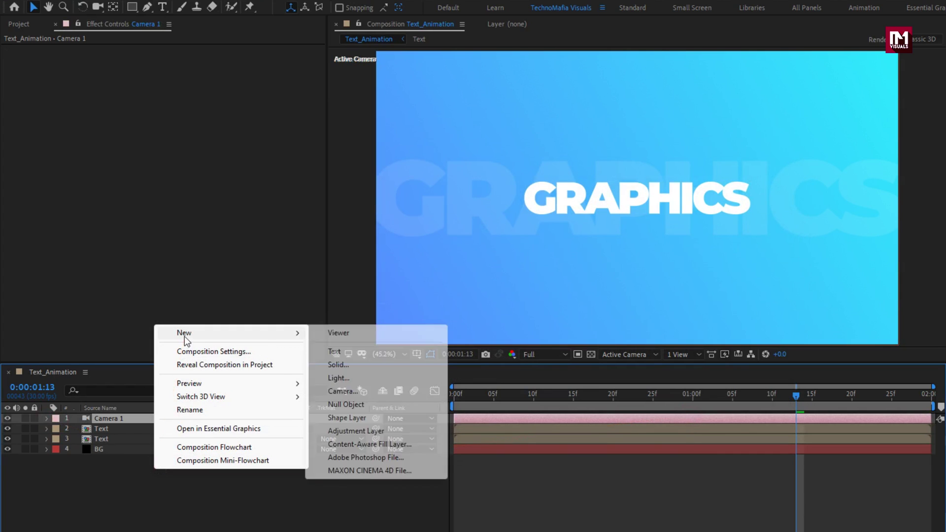
{"action": "left_click", "coordinate": [348, 403]}
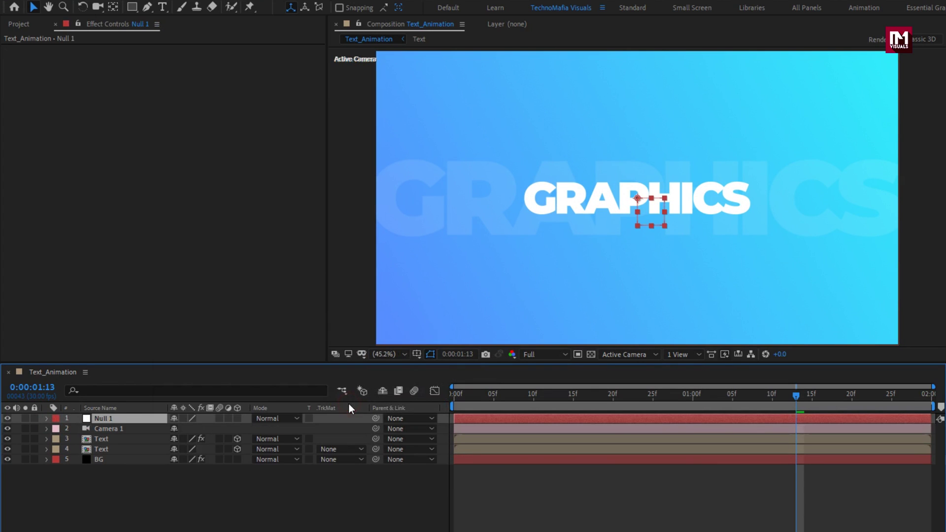
{"action": "left_click", "coordinate": [236, 418]}
{"action": "left_click", "coordinate": [115, 430]}
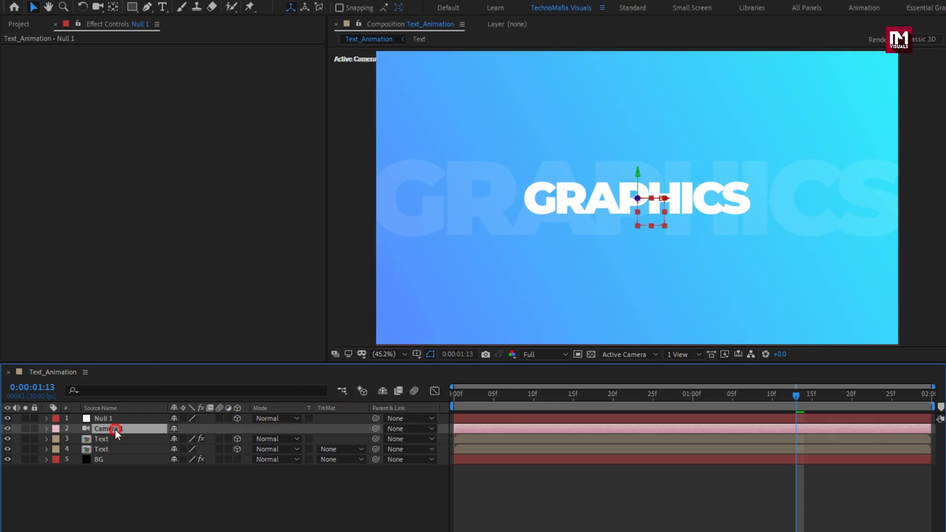
{"action": "left_click", "coordinate": [399, 428]}
{"action": "left_click", "coordinate": [424, 458]}
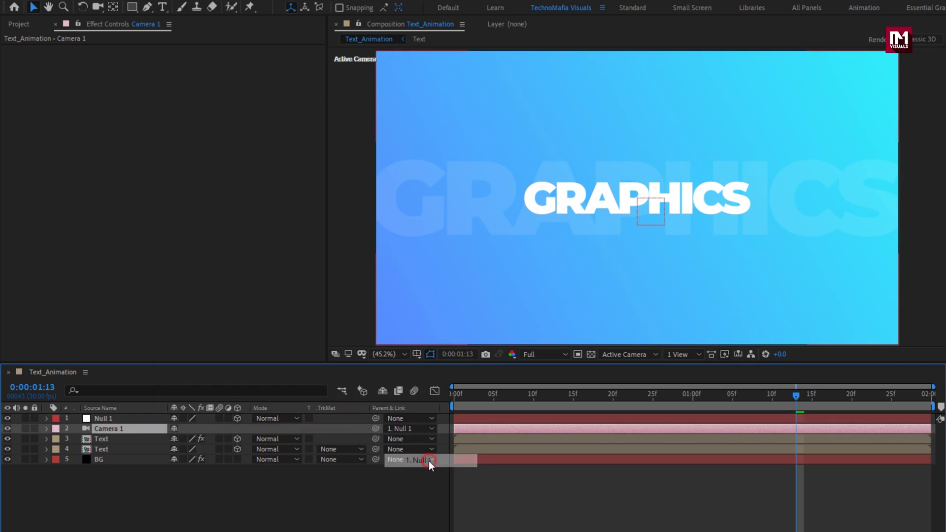
{"action": "left_click", "coordinate": [122, 419]}
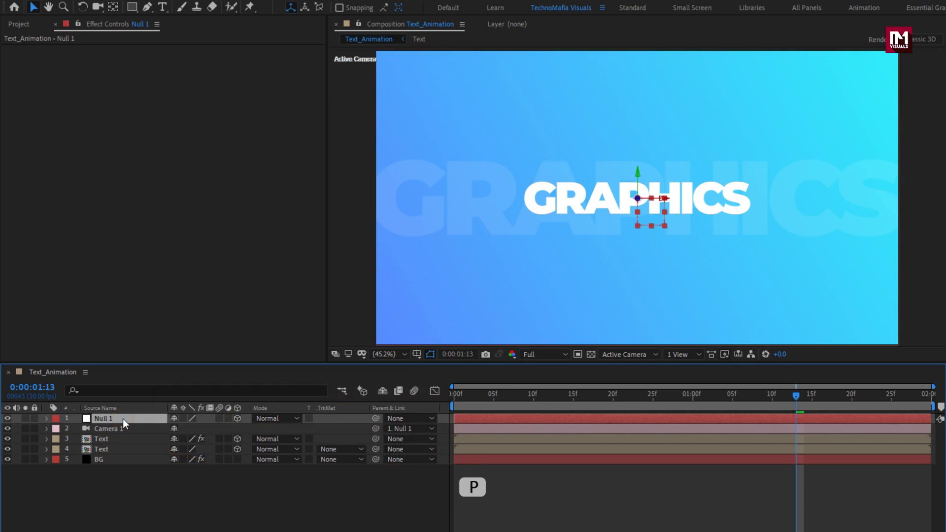
Step: Keyframe Null 1's Position at the last frame, then set frame 0 depth to 2605
{"action": "key", "text": "p"}
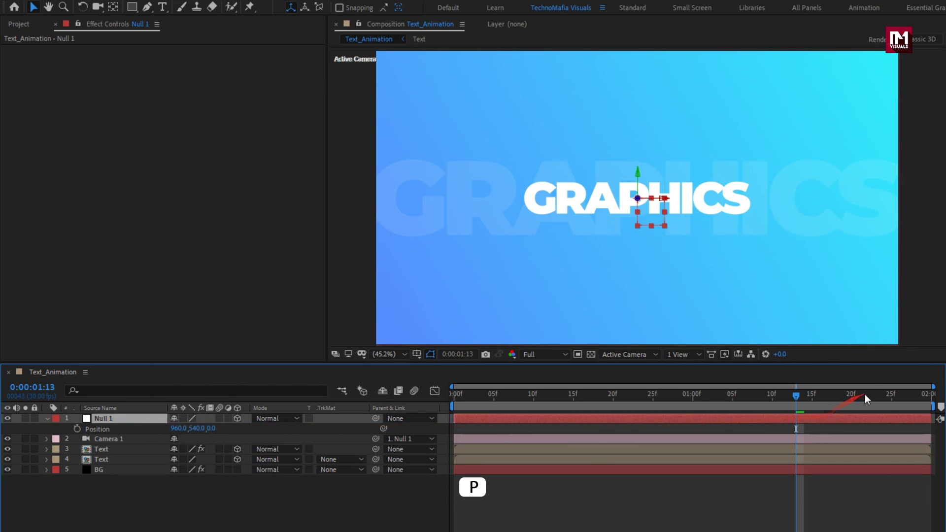
{"action": "left_click_drag", "start_coordinate": [866, 399], "coordinate": [924, 394]}
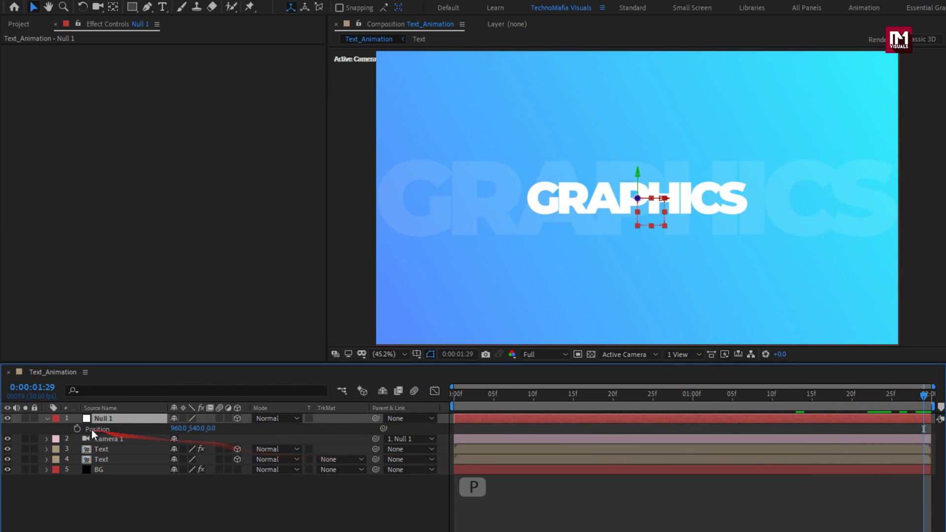
{"action": "key", "text": "Home"}
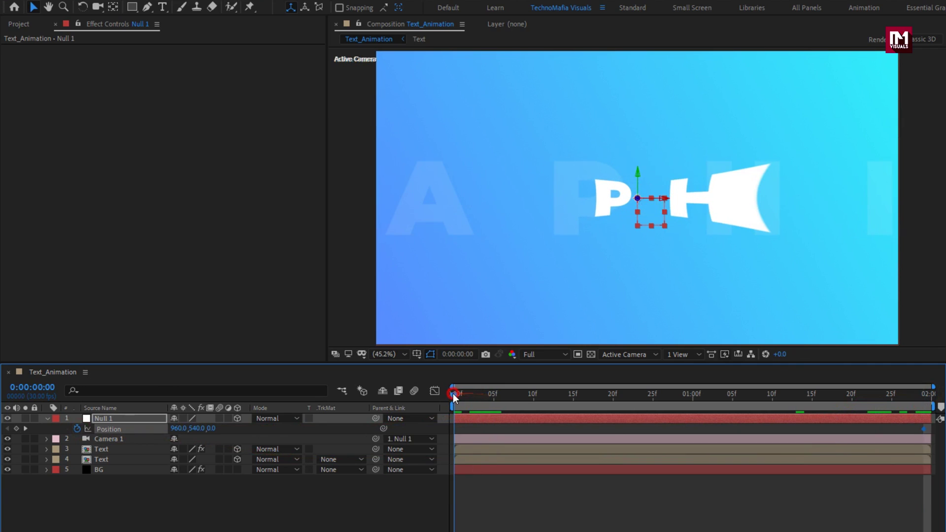
{"action": "left_click_drag", "start_coordinate": [218, 429], "coordinate": [325, 434]}
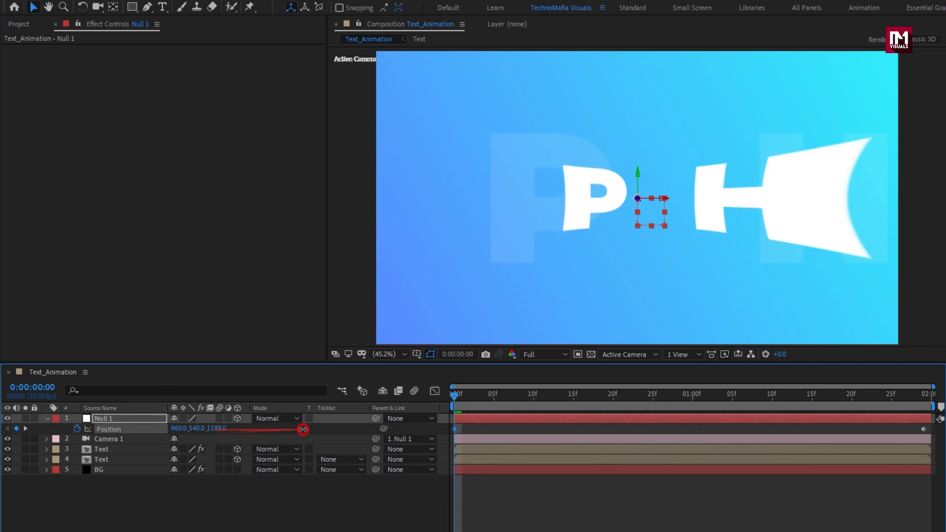
{"action": "left_click_drag", "start_coordinate": [221, 438], "coordinate": [769, 429]}
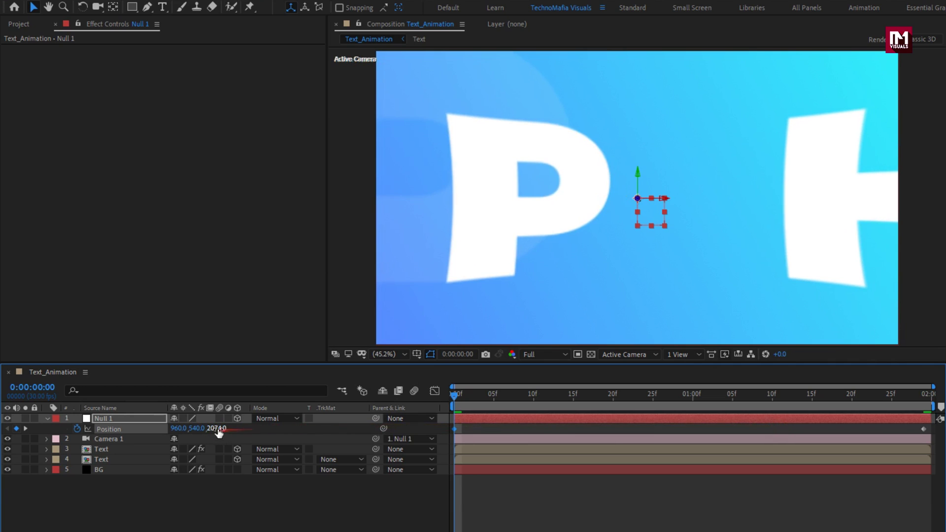
{"action": "mouse_move", "coordinate": [219, 433]}
{"action": "left_mouse_down"}
{"action": "mouse_move", "coordinate": [505, 408]}
{"action": "mouse_move", "coordinate": [246, 428]}
{"action": "mouse_move", "coordinate": [418, 424]}
{"action": "mouse_move", "coordinate": [380, 427]}
{"action": "left_mouse_up"}
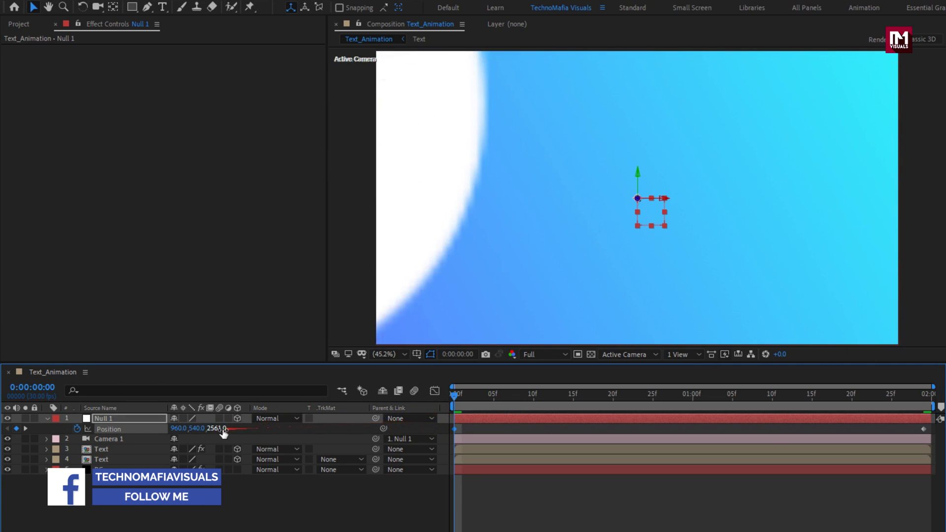
{"action": "left_click_drag", "start_coordinate": [241, 429], "coordinate": [244, 430]}
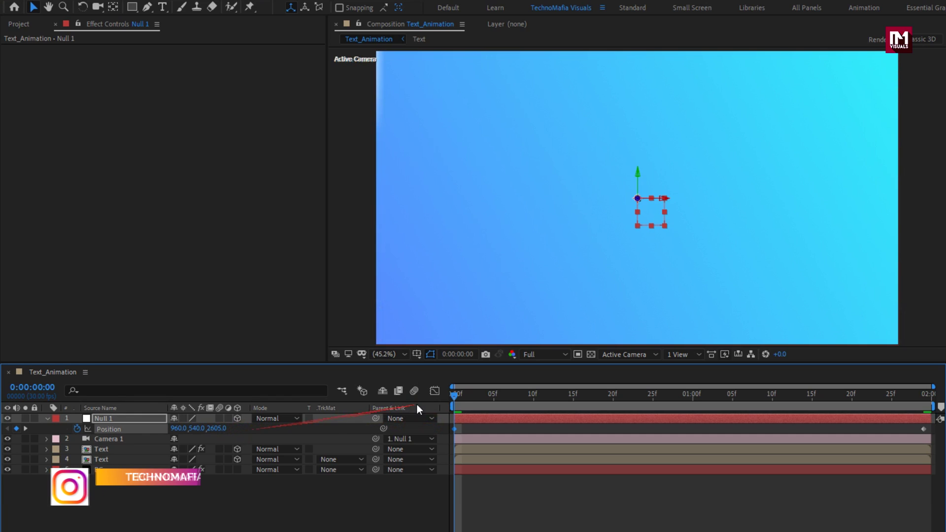
{"action": "left_click_drag", "start_coordinate": [461, 394], "coordinate": [714, 396]}
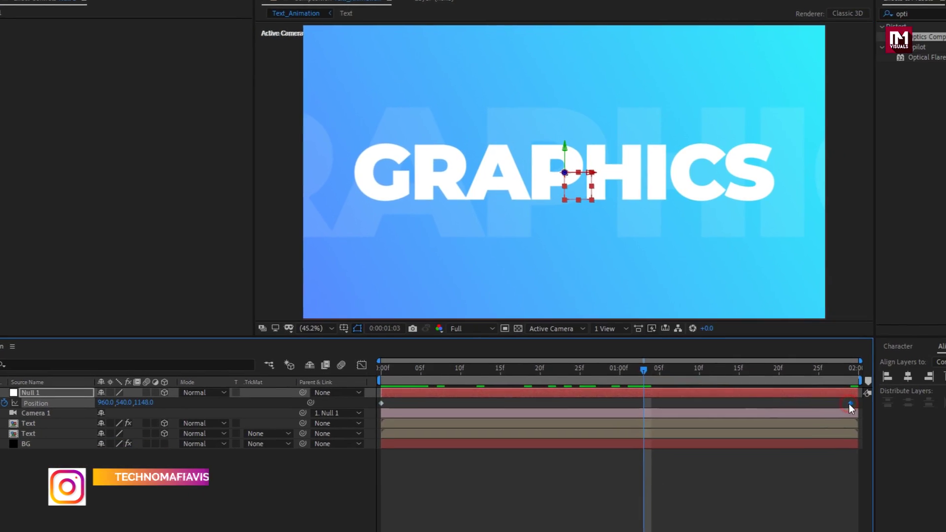
Step: Easy Ease Null 1's Position keyframes, lengthen the final slowdown, and preview the push-in
{"action": "right_click", "coordinate": [922, 428]}
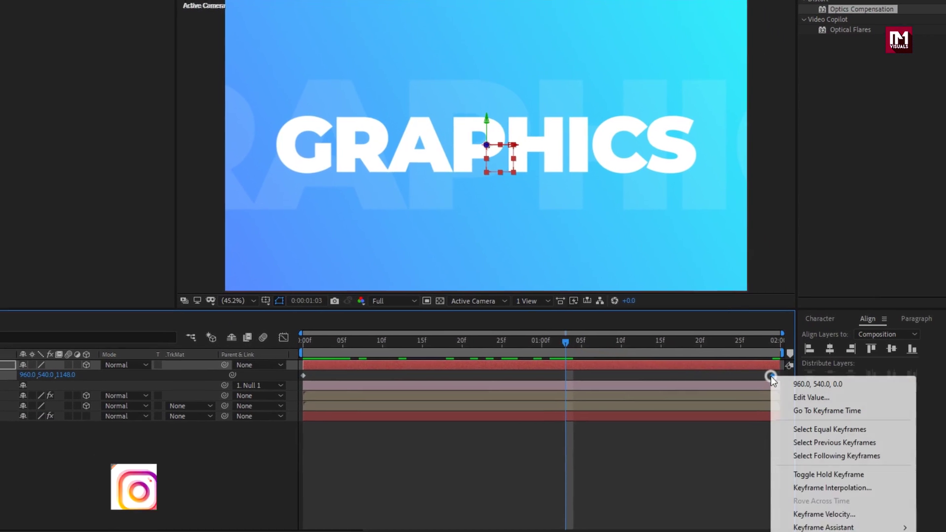
{"action": "mouse_move", "coordinate": [797, 518]}
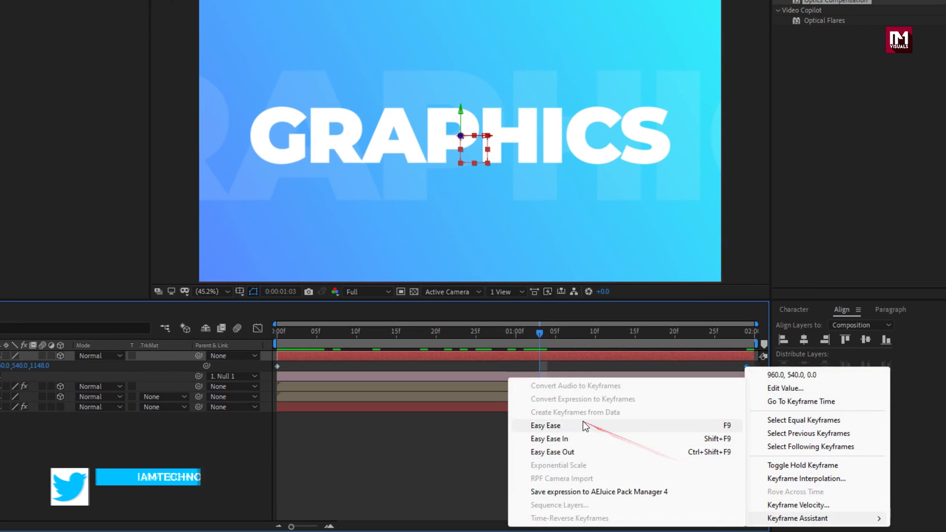
{"action": "left_click", "coordinate": [583, 423]}
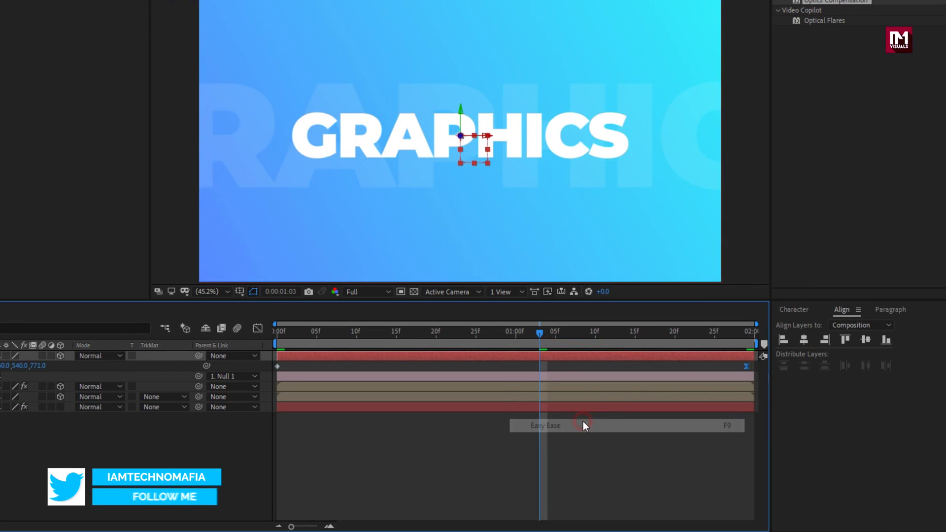
{"action": "left_click", "coordinate": [258, 329]}
{"action": "left_click_drag", "start_coordinate": [669, 494], "coordinate": [518, 492]}
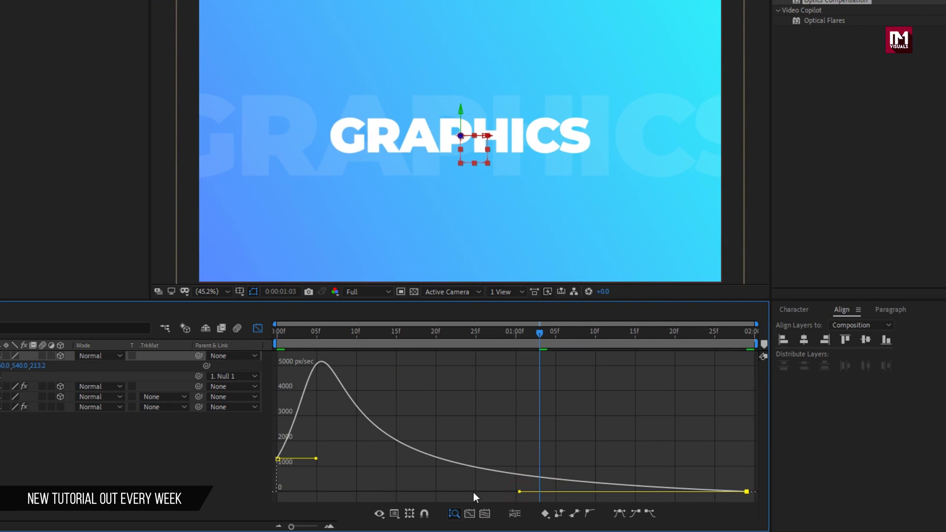
{"action": "left_click_drag", "start_coordinate": [317, 460], "coordinate": [306, 459]}
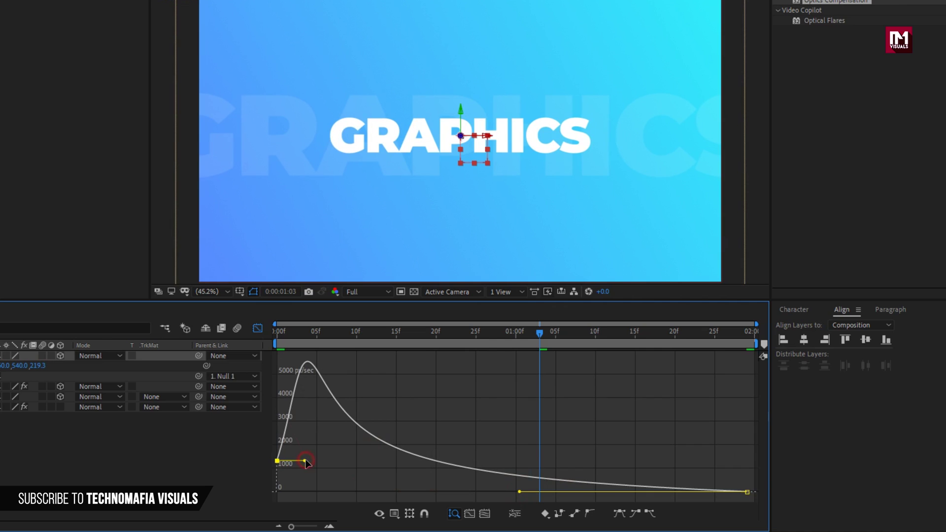
{"action": "left_click", "coordinate": [258, 329]}
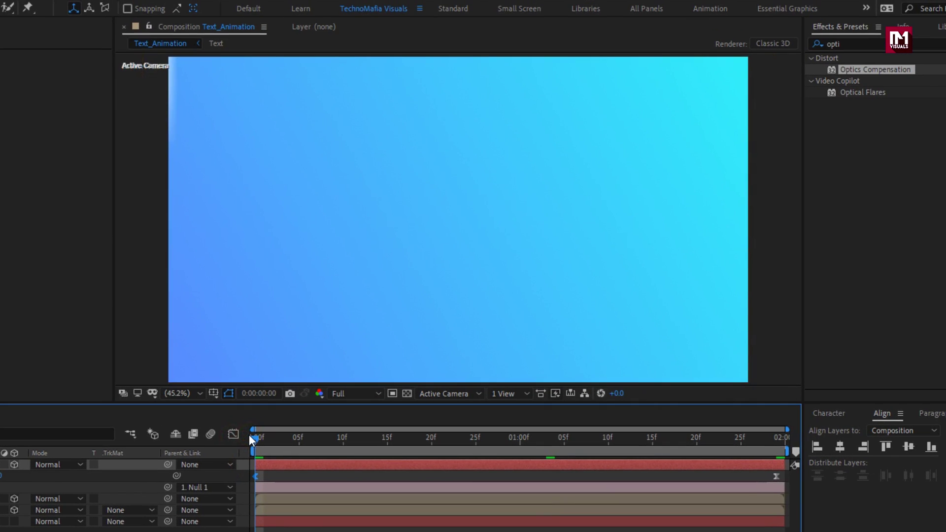
{"action": "key", "text": "space"}
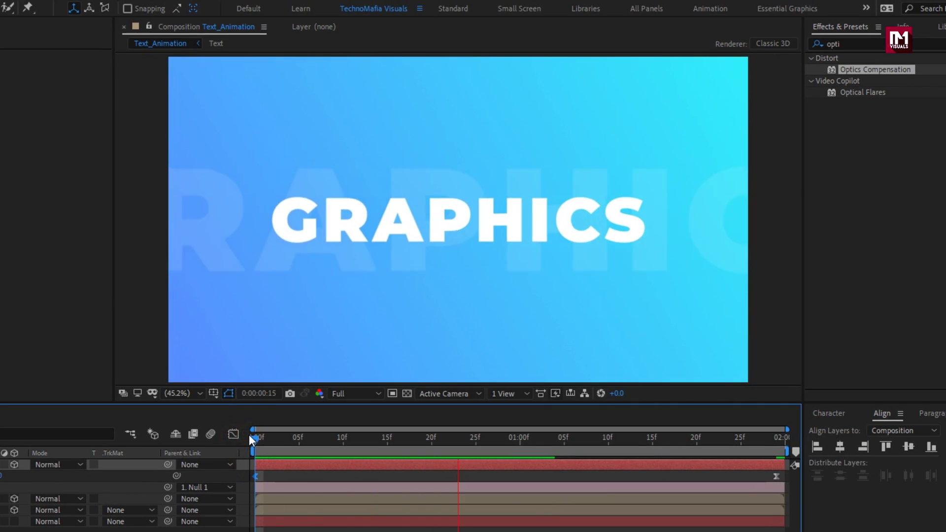